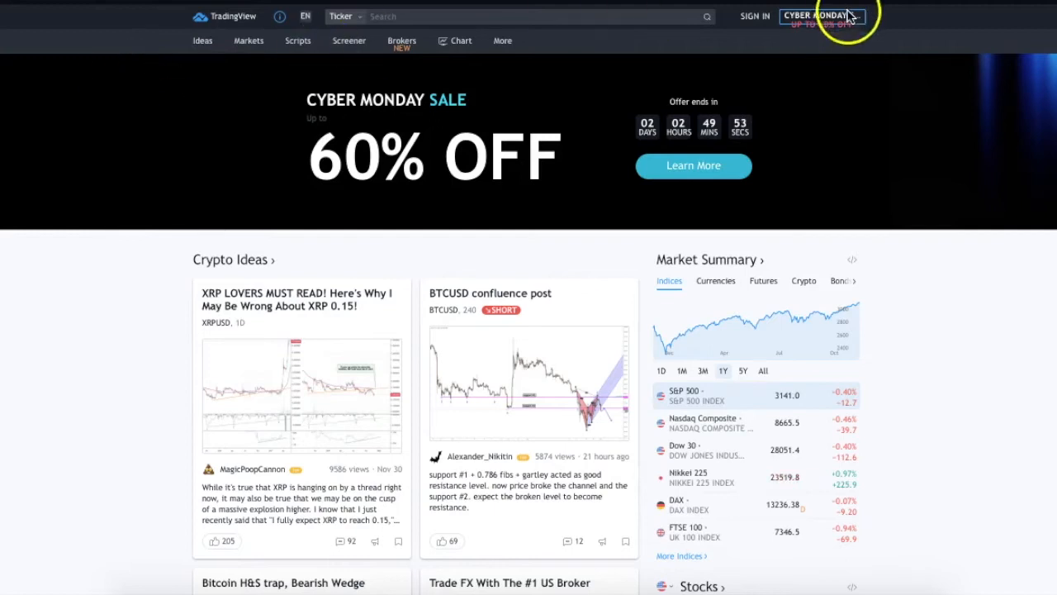
# - Open the sign-up form for creating a new account
pyautogui.click(759, 18)
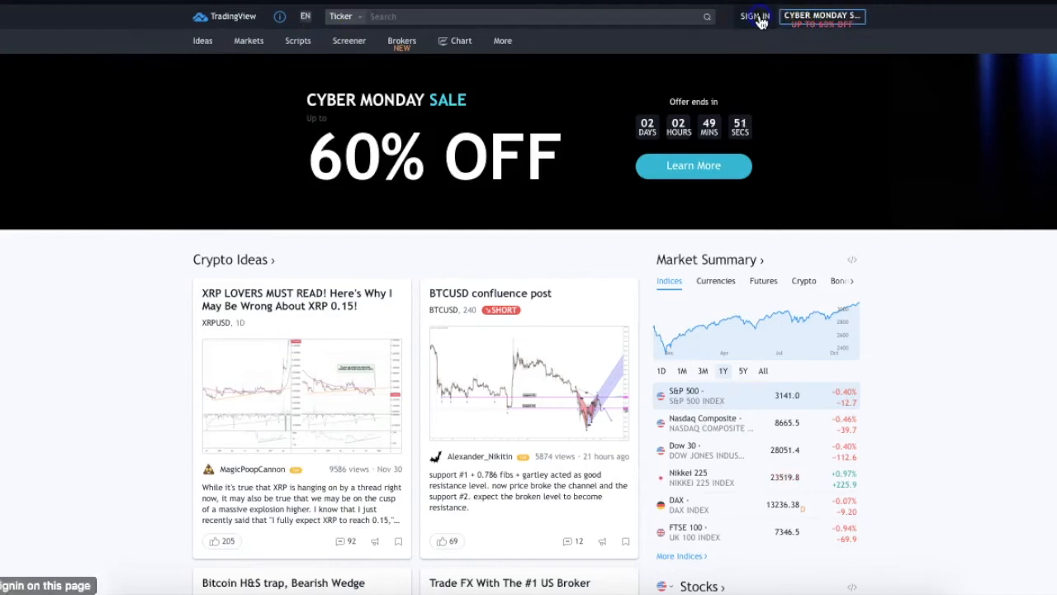
pyautogui.click(569, 198)
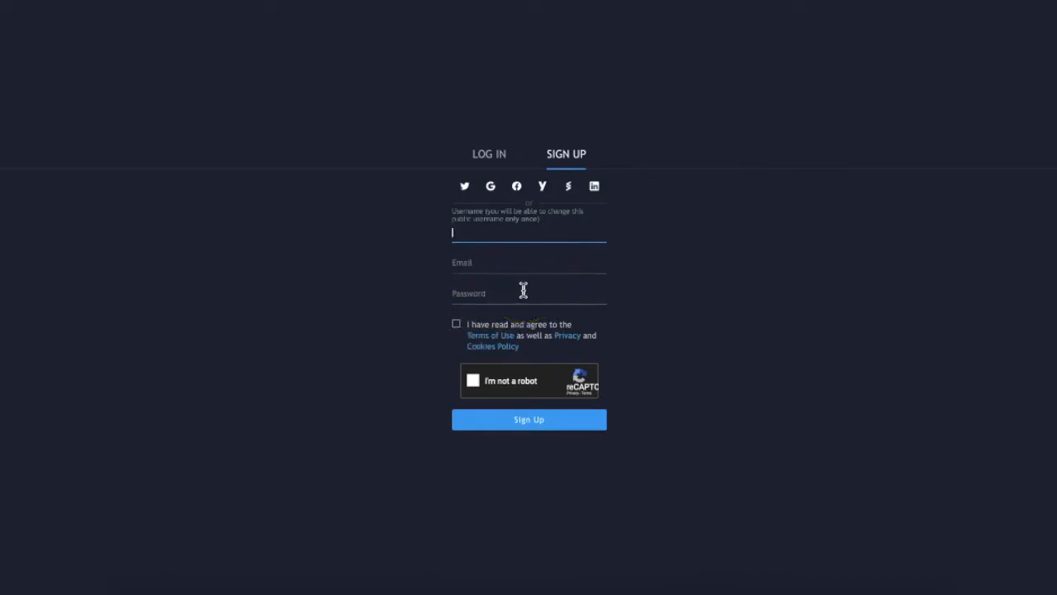
pyautogui.click(499, 257)
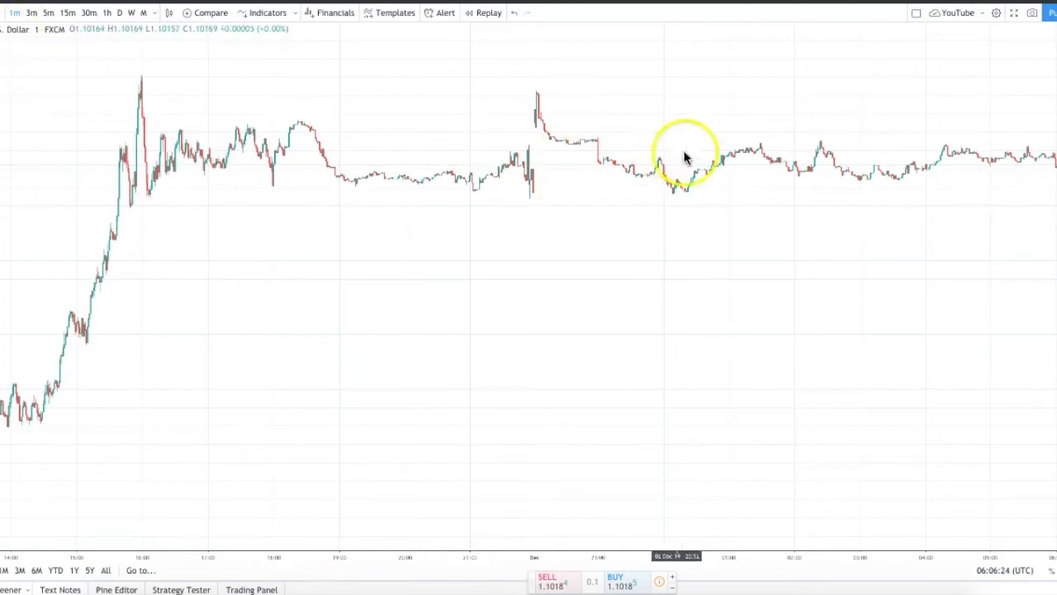
# - Examine the recent price swings on the one-minute FXCM candlestick chart at several zoom levels
pyautogui.scroll(-4, 269, 203)
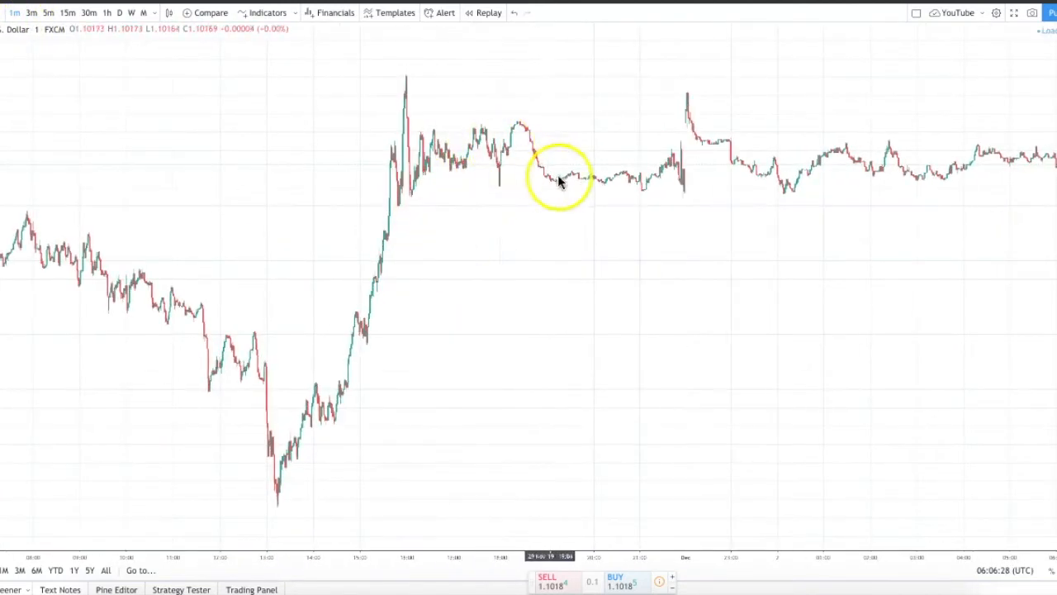
pyautogui.moveTo(541, 188); pyautogui.dragTo(406, 189)
pyautogui.scroll(3, 406, 190)
pyautogui.hscroll(-3, 405, 189)
pyautogui.scroll(-3, 405, 188)
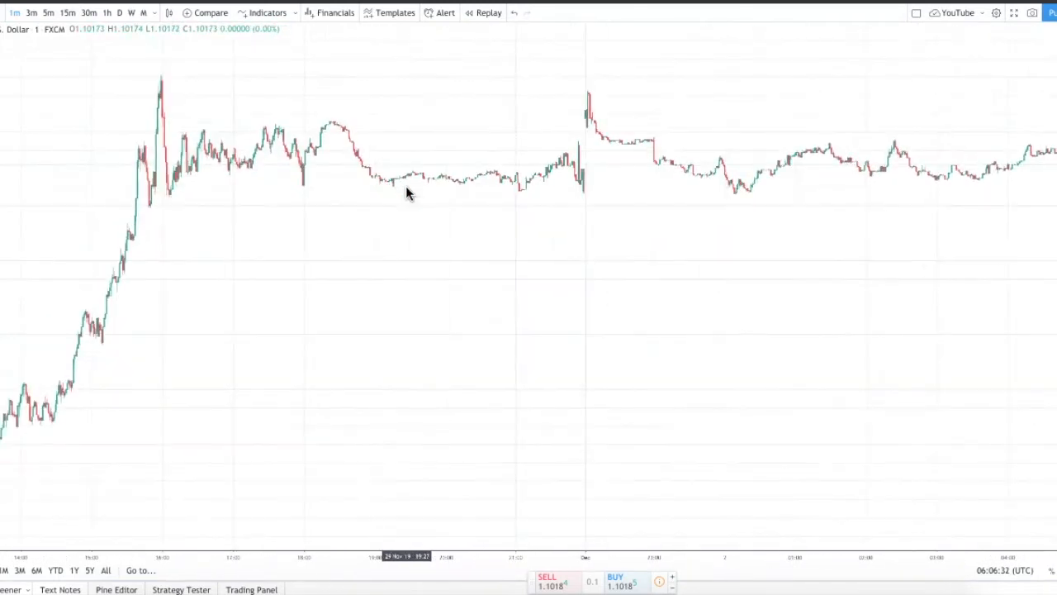
pyautogui.scroll(-4, 406, 190)
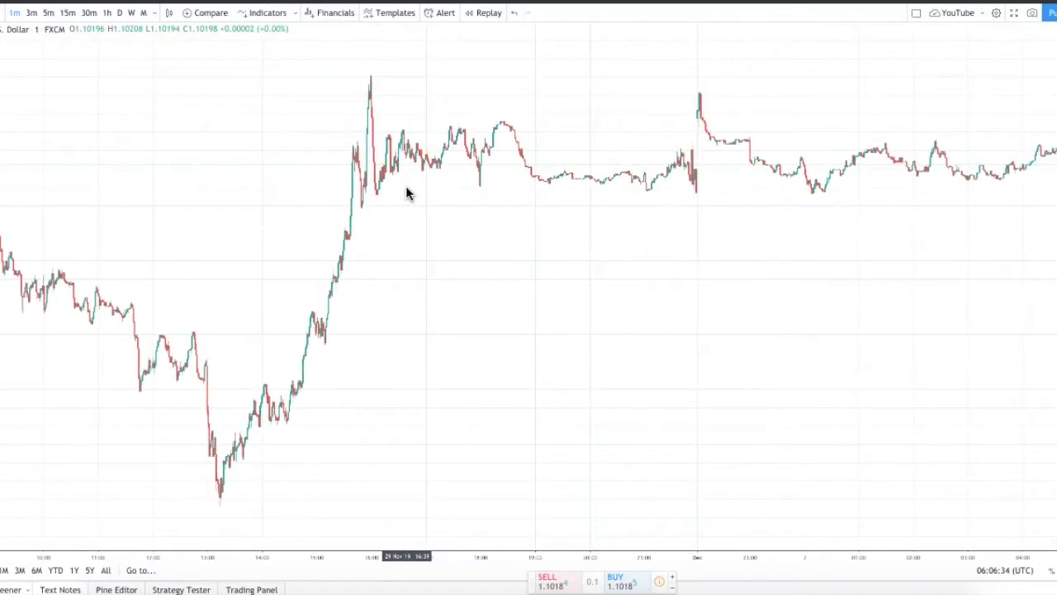
pyautogui.scroll(-2, 406, 190)
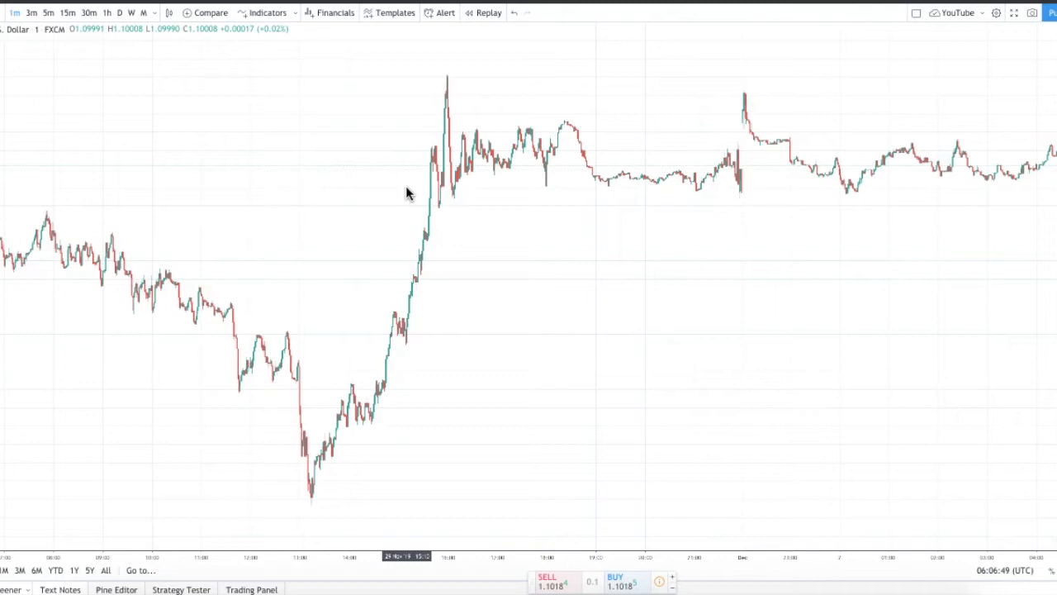
pyautogui.scroll(4, 406, 192)
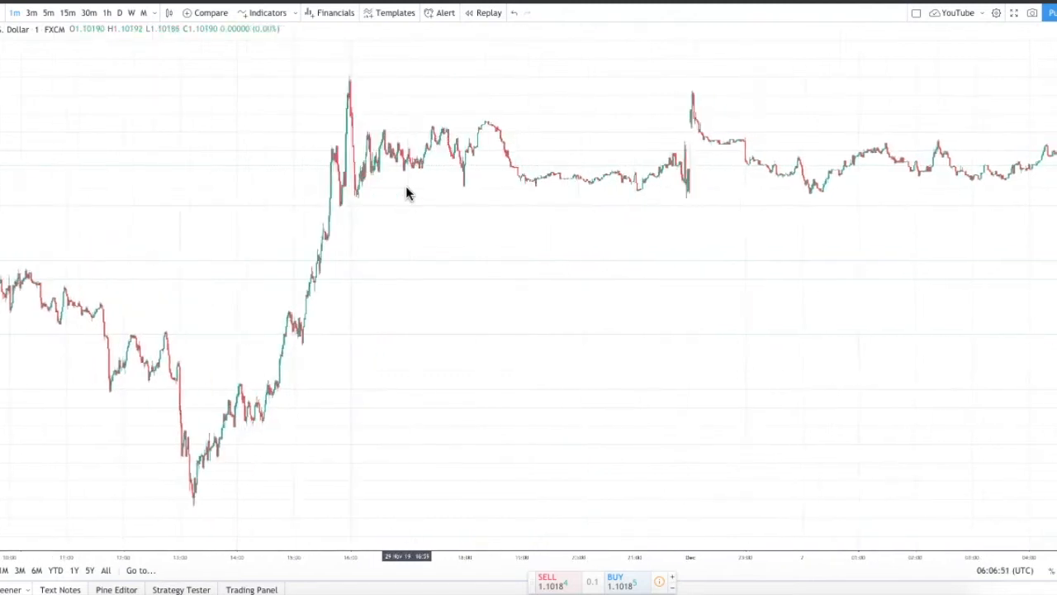
pyautogui.scroll(2, 406, 190)
pyautogui.scroll(4, 406, 189)
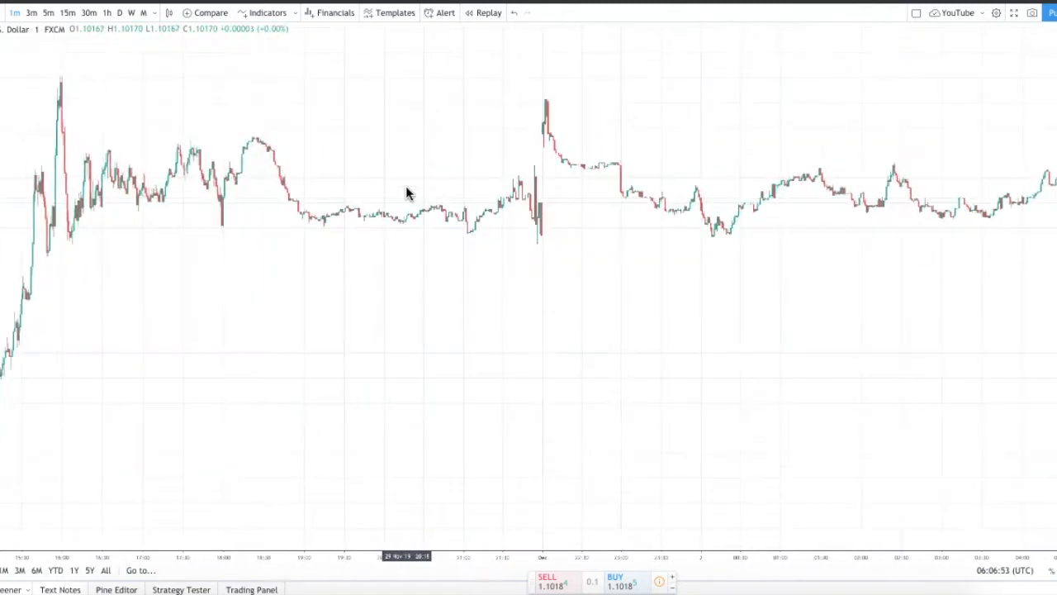
pyautogui.scroll(-5, 405, 193)
pyautogui.click(245, 165)
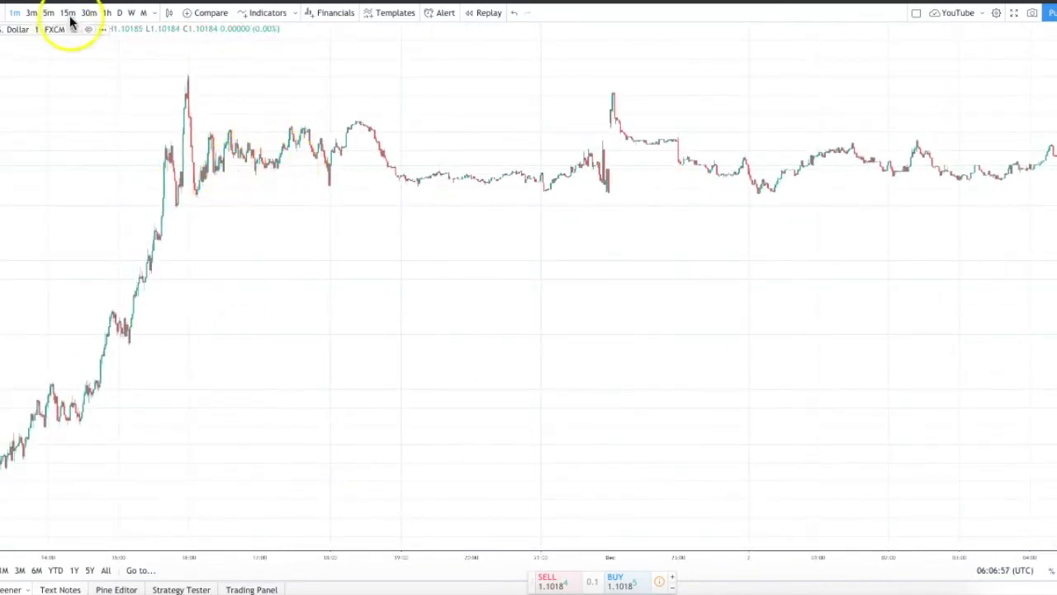
# - Change the chart type from candles to Heikin Ashi
pyautogui.click(167, 13)
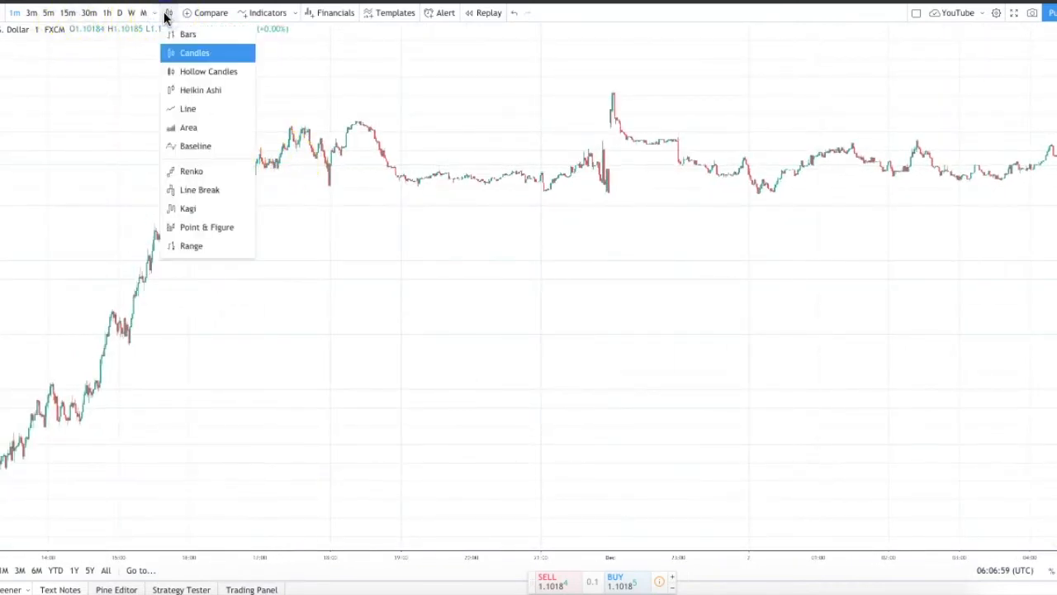
pyautogui.click(207, 89)
pyautogui.moveTo(226, 58); pyautogui.dragTo(291, 112)
# - Examine the downtrend and the following rise on the one-minute Heikin Ashi chart
pyautogui.hscroll(-6, 291, 108)
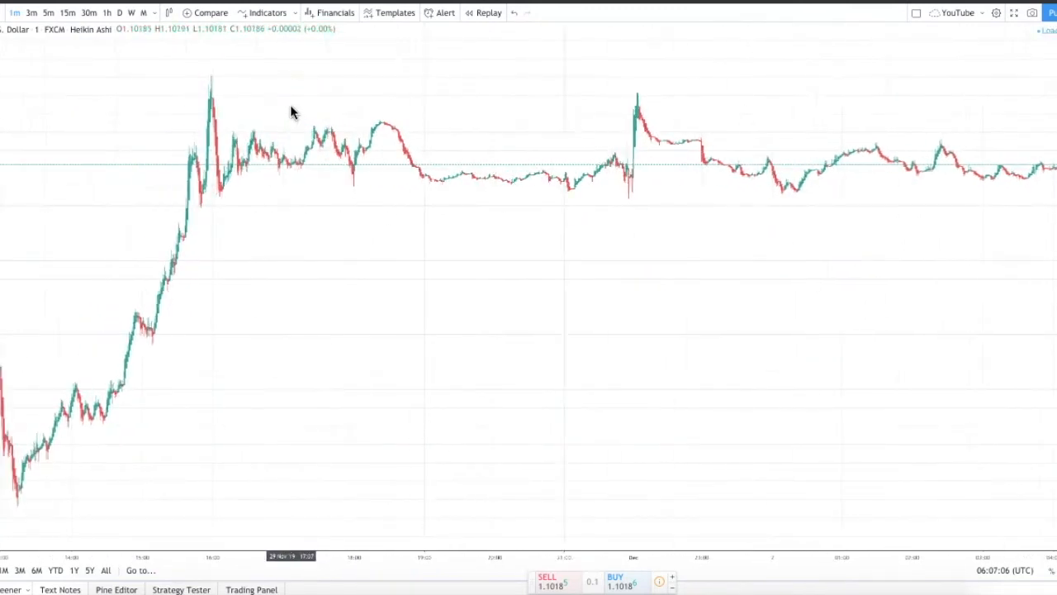
pyautogui.hscroll(-5, 291, 112)
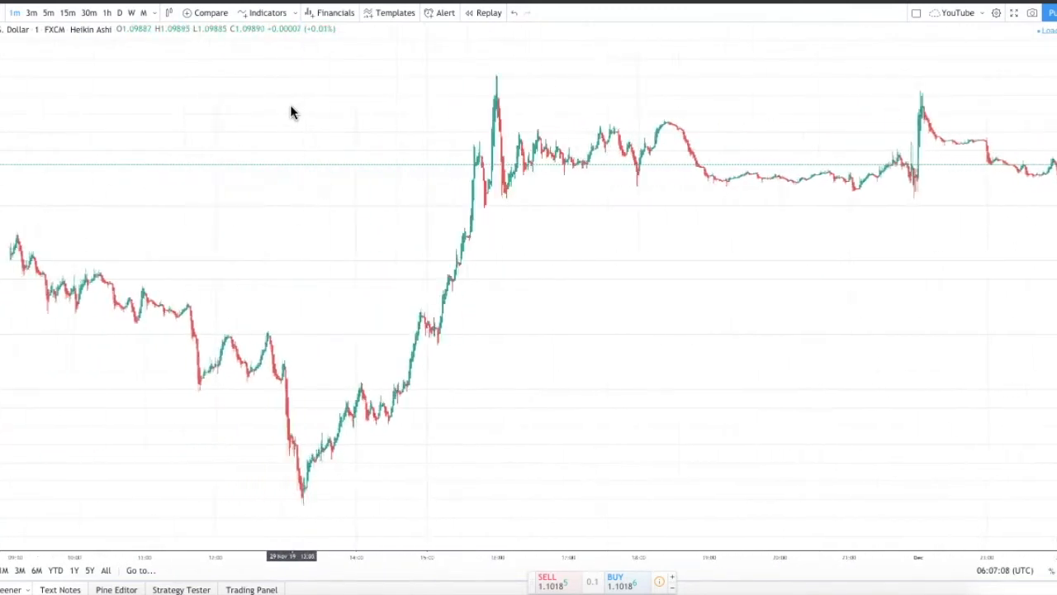
pyautogui.scroll(4, 291, 111)
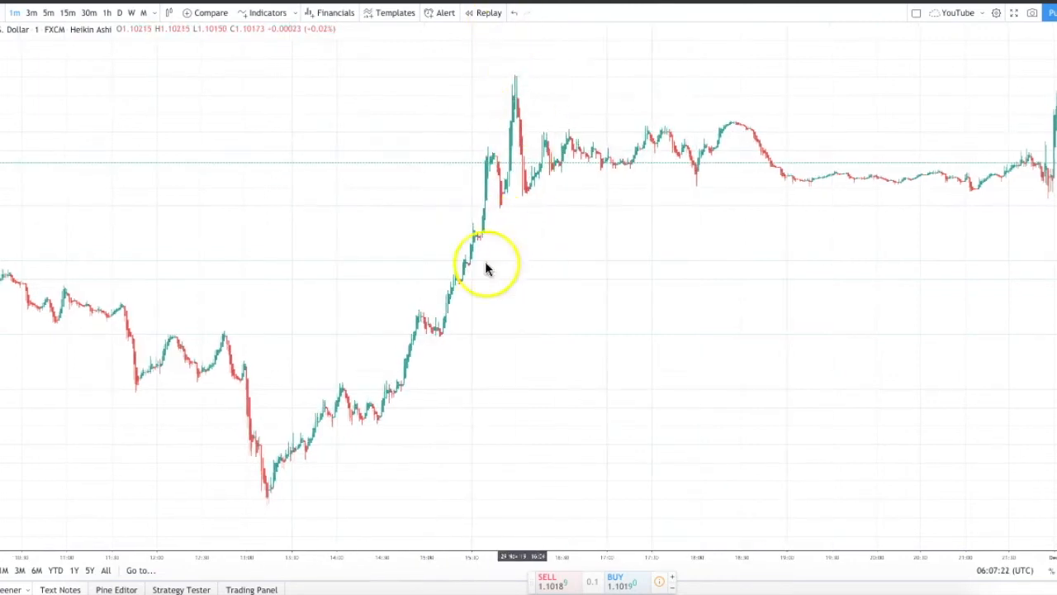
pyautogui.hscroll(-5, 67, 329)
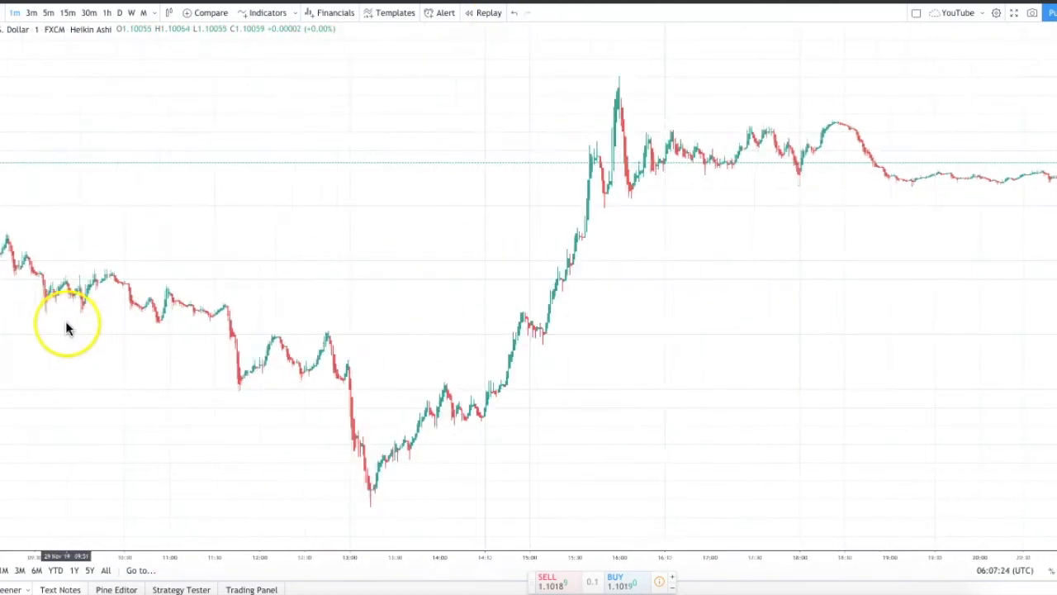
pyautogui.hscroll(1, 66, 329)
pyautogui.hscroll(-1, 66, 323)
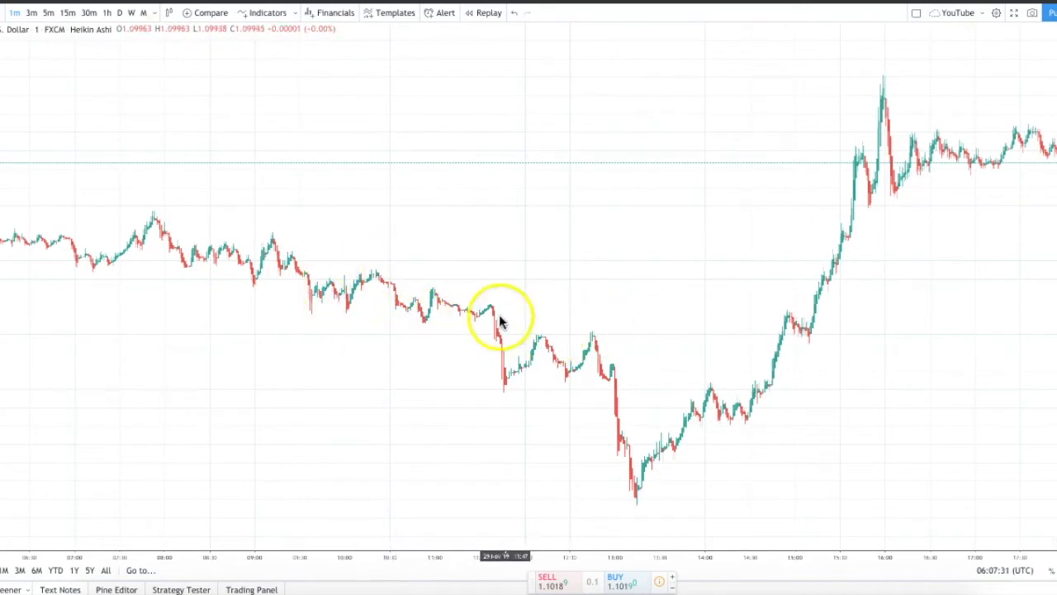
pyautogui.moveTo(526, 328); pyautogui.dragTo(448, 300)
pyautogui.scroll(-2, 446, 300)
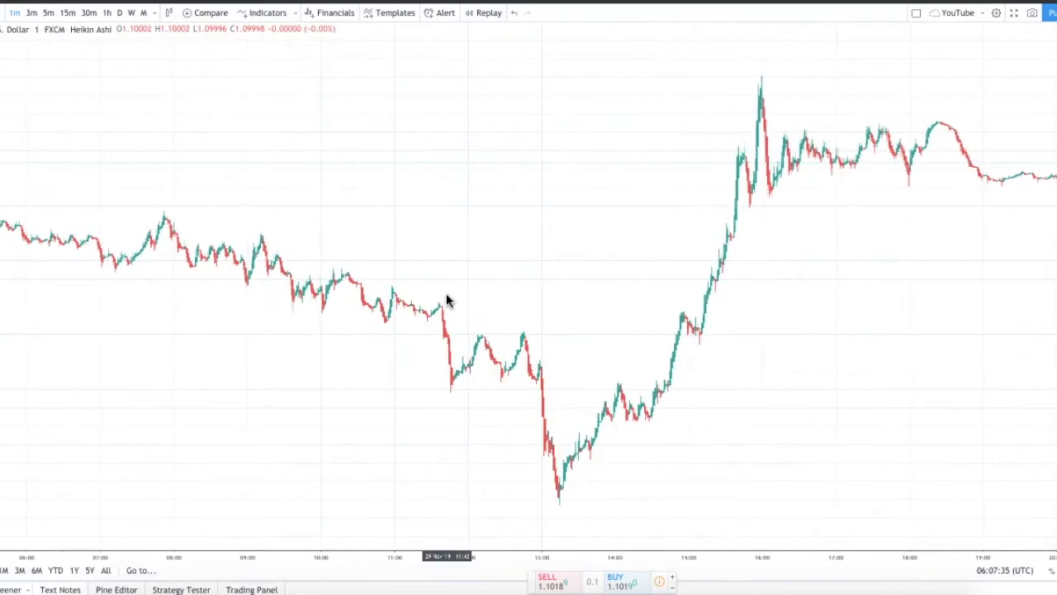
pyautogui.scroll(-3, 484, 279)
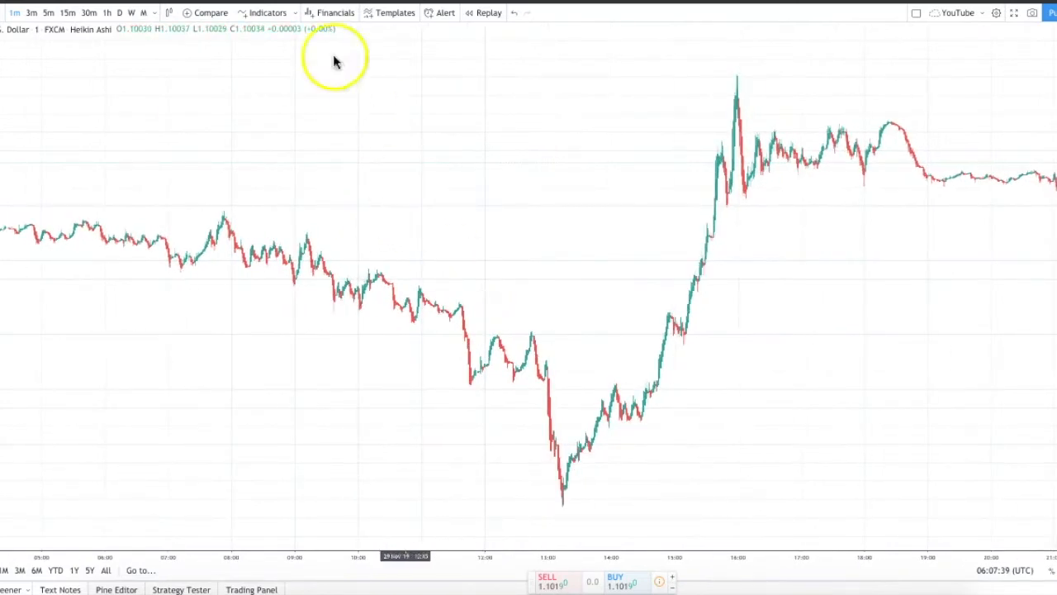
# - Add the CM_Ultimate_MA_MTF_V2 indicator from the Public Library to the chart twice
pyautogui.click(265, 14)
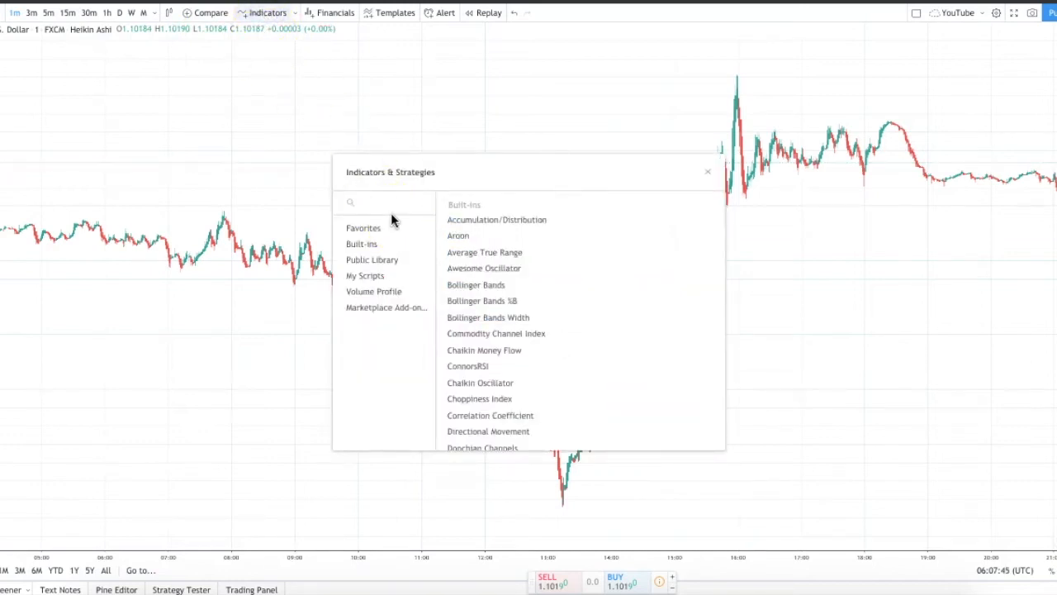
pyautogui.click(395, 244)
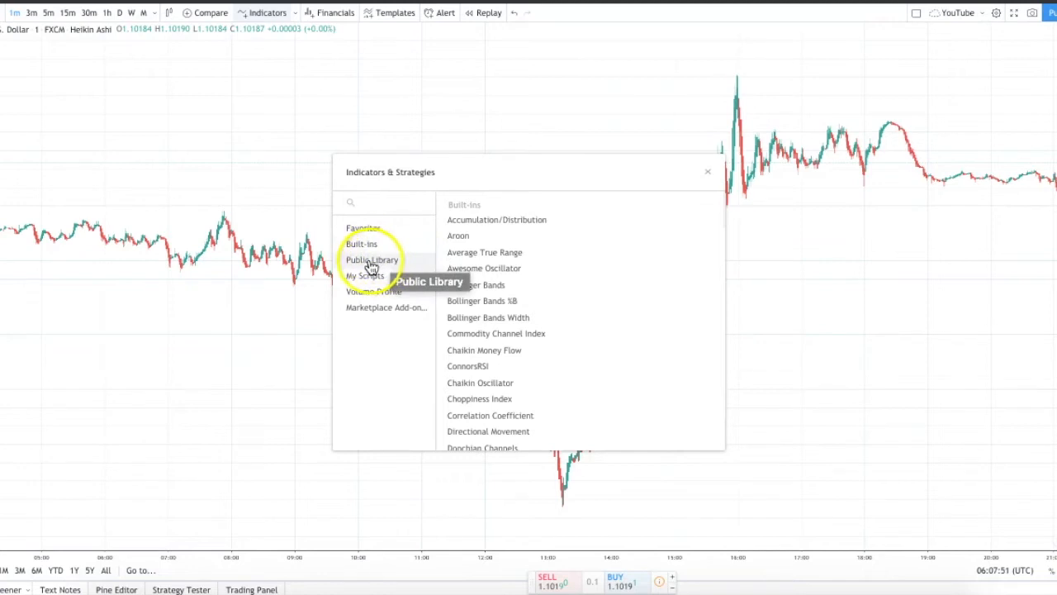
pyautogui.click(365, 266)
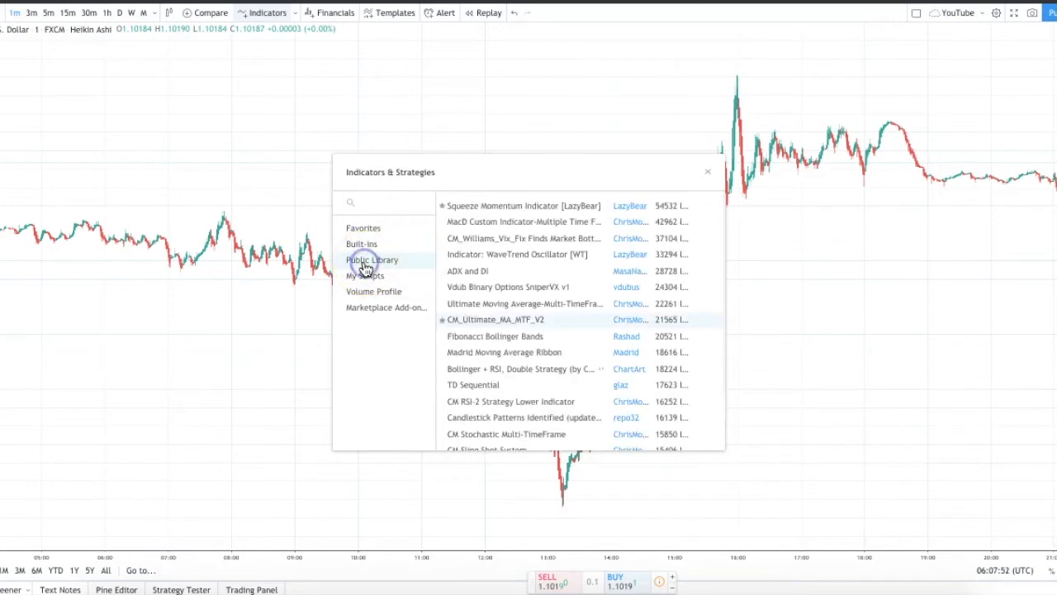
pyautogui.click(458, 327)
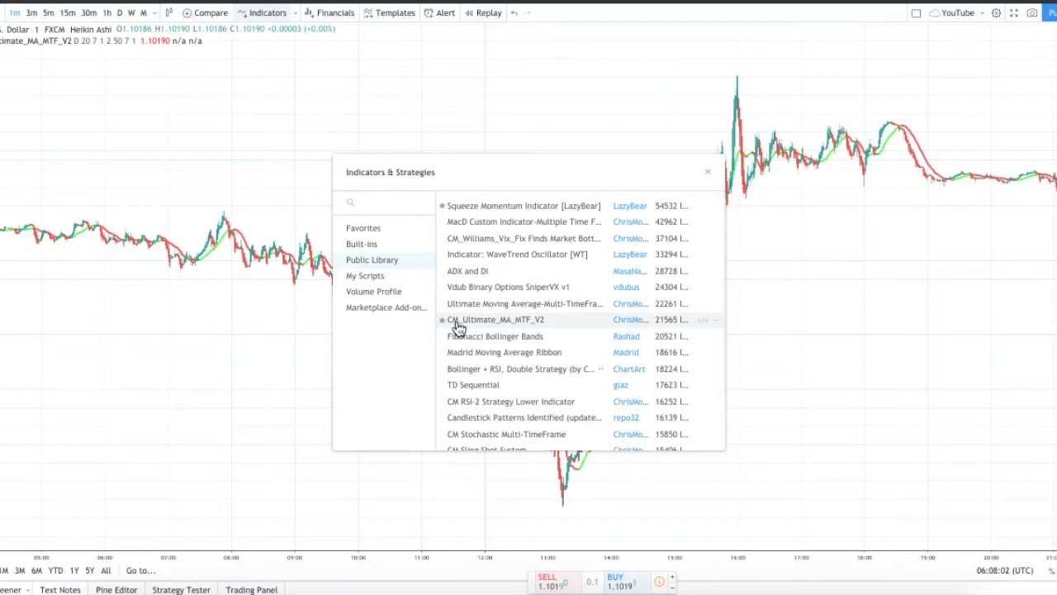
pyautogui.click(458, 324)
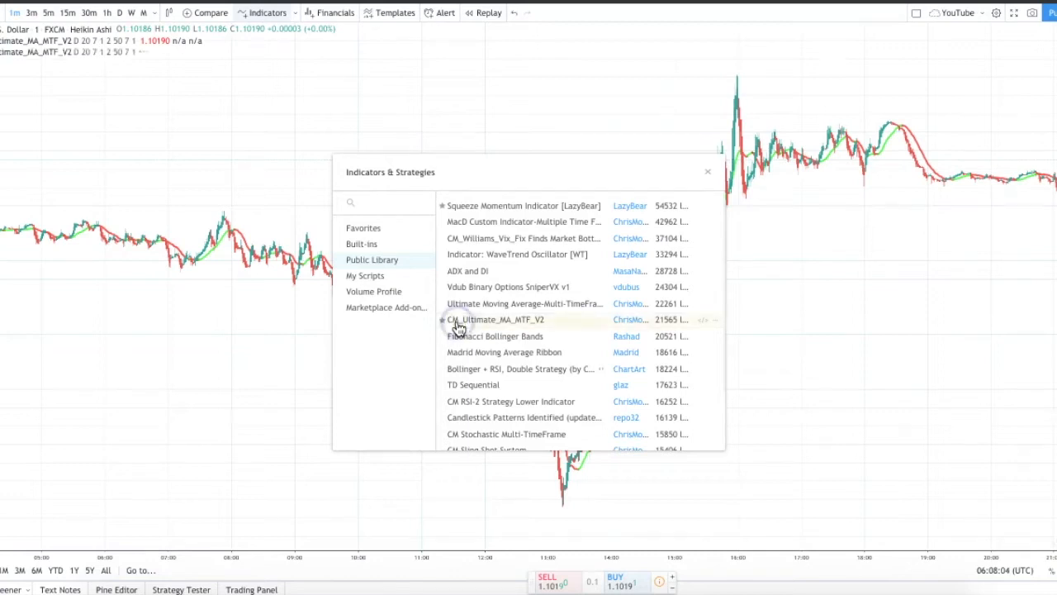
pyautogui.click(708, 175)
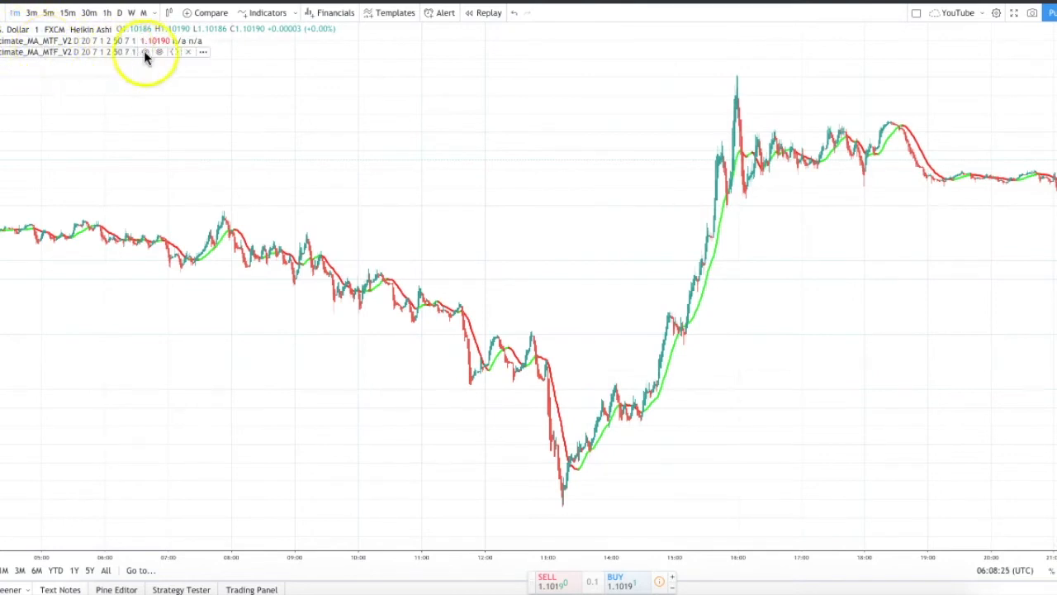
# - Set the moving average lookback period of the second CM_Ultimate_MA_MTF_V2 indicator to 200
pyautogui.click(158, 51)
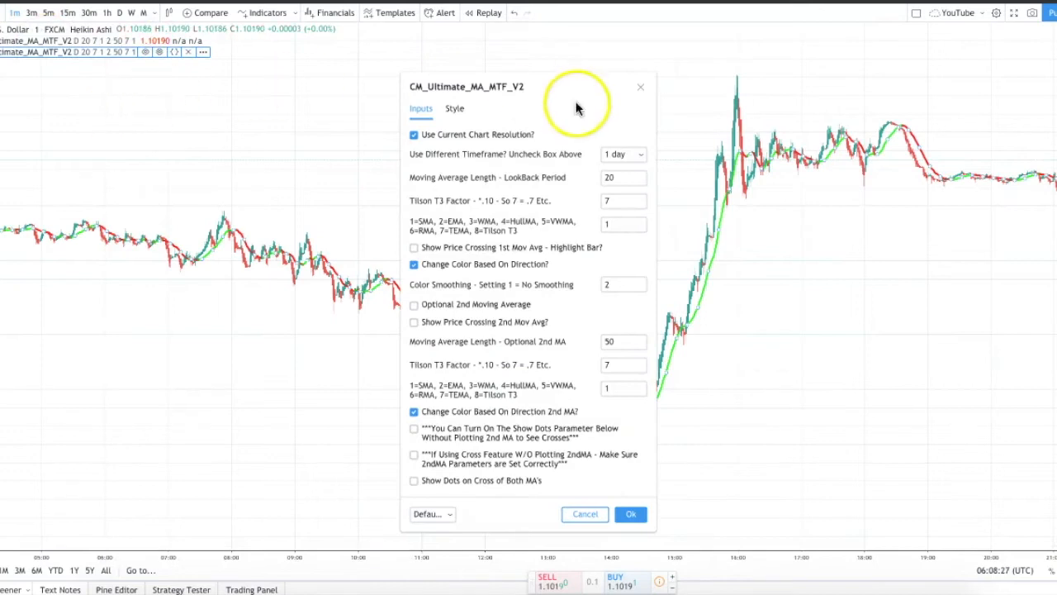
pyautogui.doubleClick(627, 174)
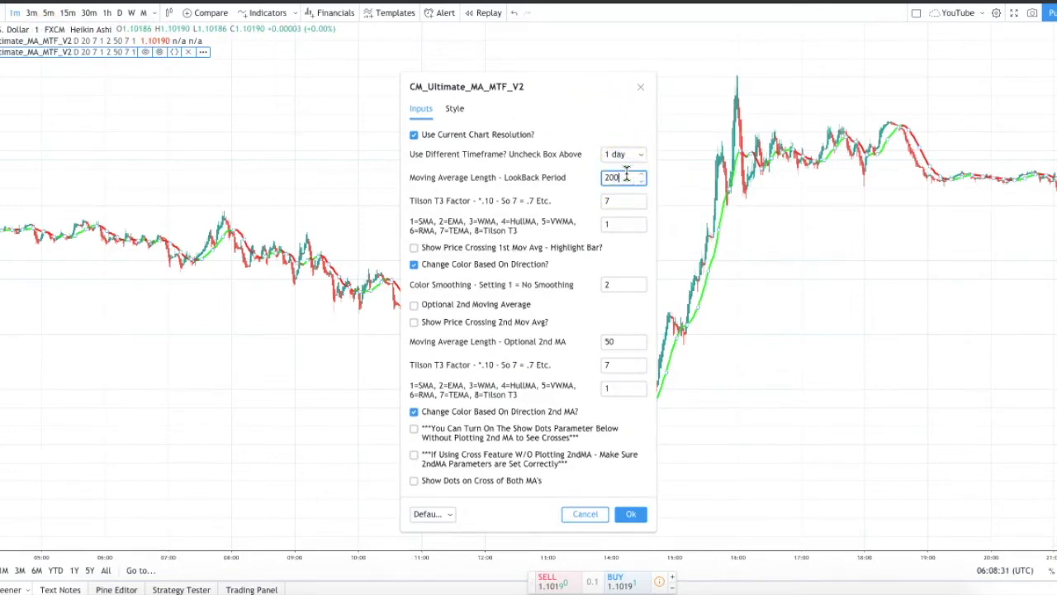
pyautogui.scroll(-7, 627, 177)
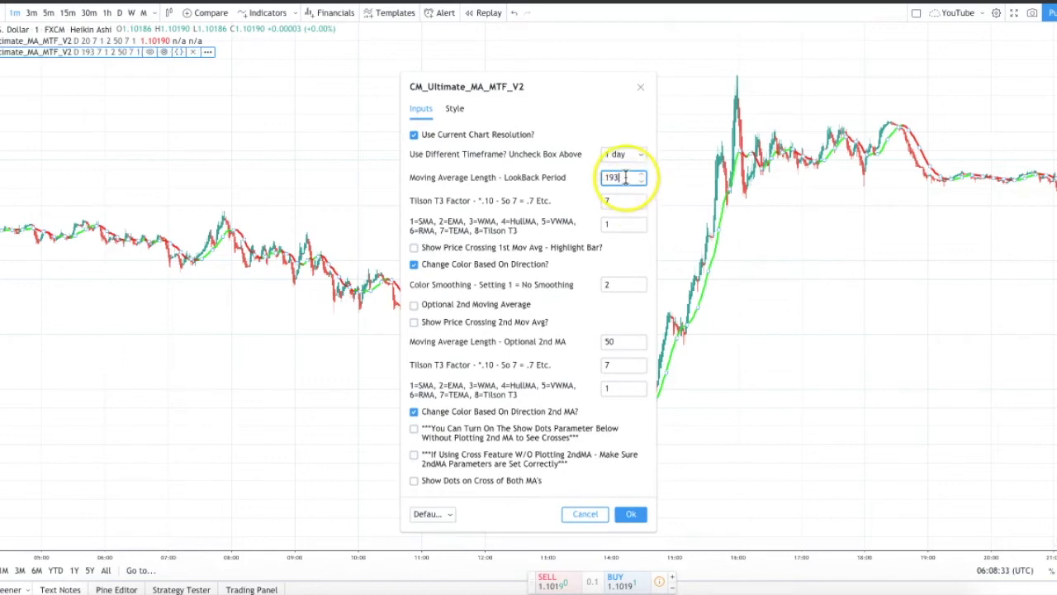
pyautogui.press('BackSpace')
pyautogui.press('BackSpace')
pyautogui.press('BackSpace')
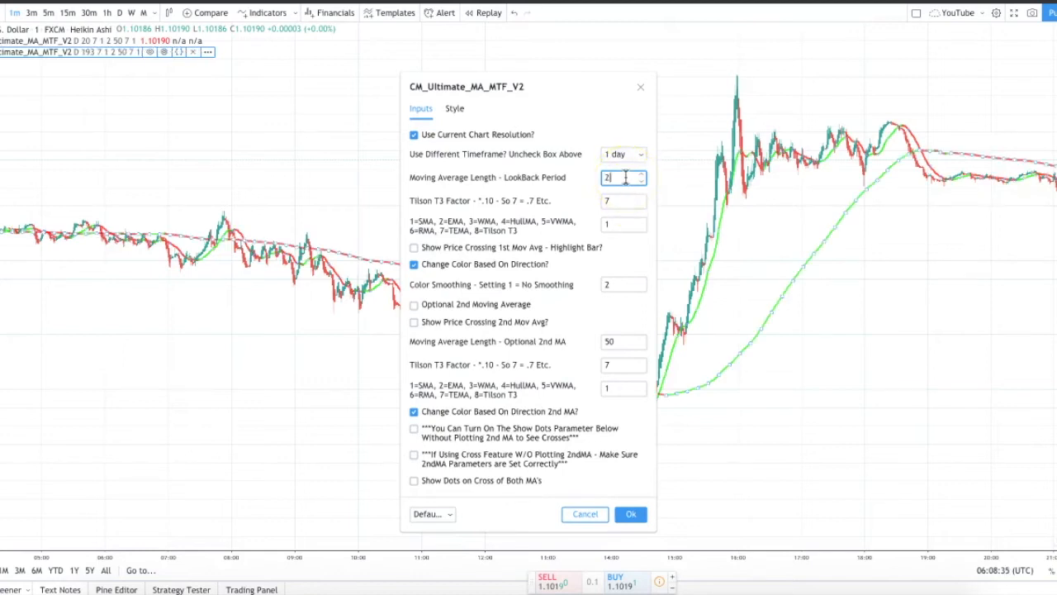
# - Set Color 0 of the 200-period moving average to 100% opacity and apply the settings
pyautogui.click(454, 109)
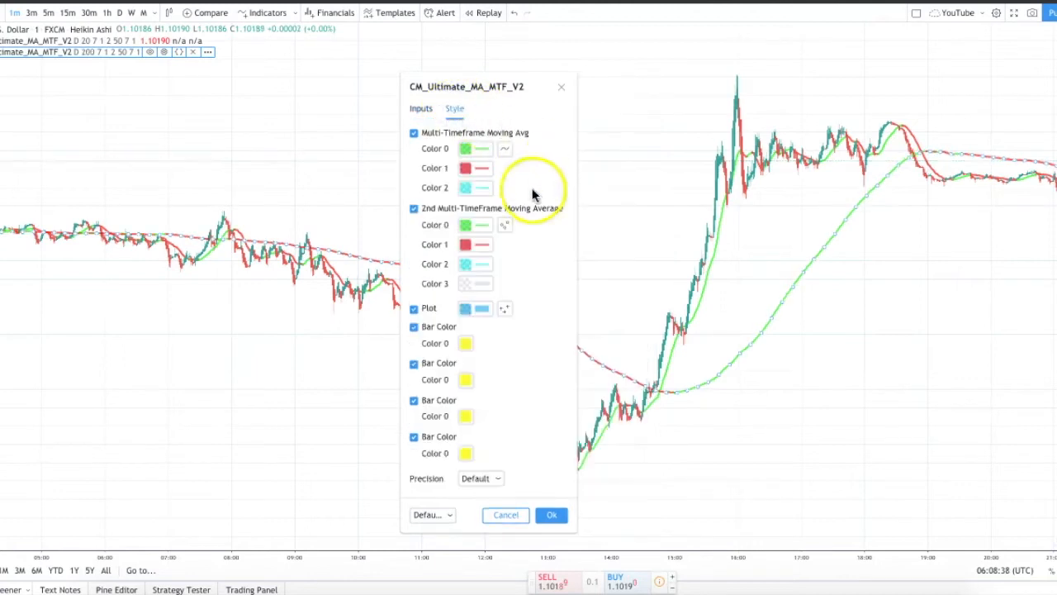
pyautogui.click(486, 149)
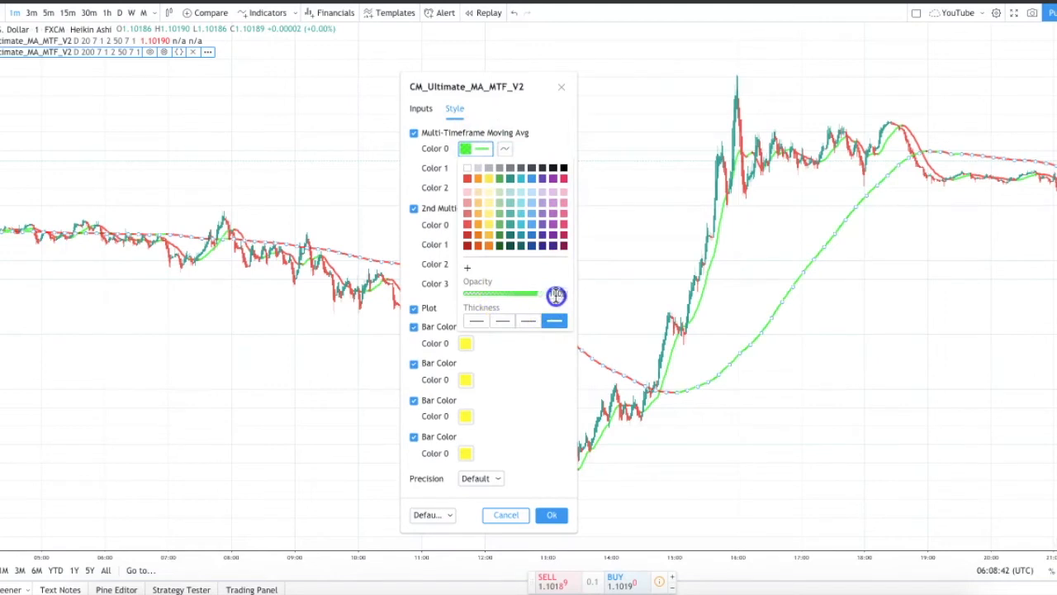
pyautogui.click(549, 516)
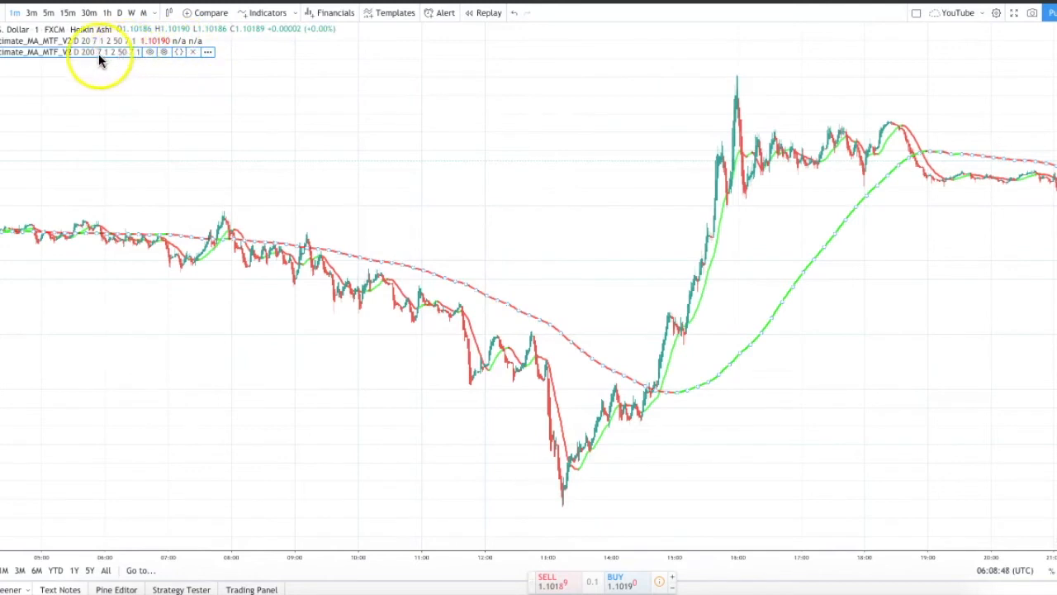
# - Set the 200-period moving average's Color 1 to 100% opacity and its Color 0 to the palette's standard green
pyautogui.click(163, 52)
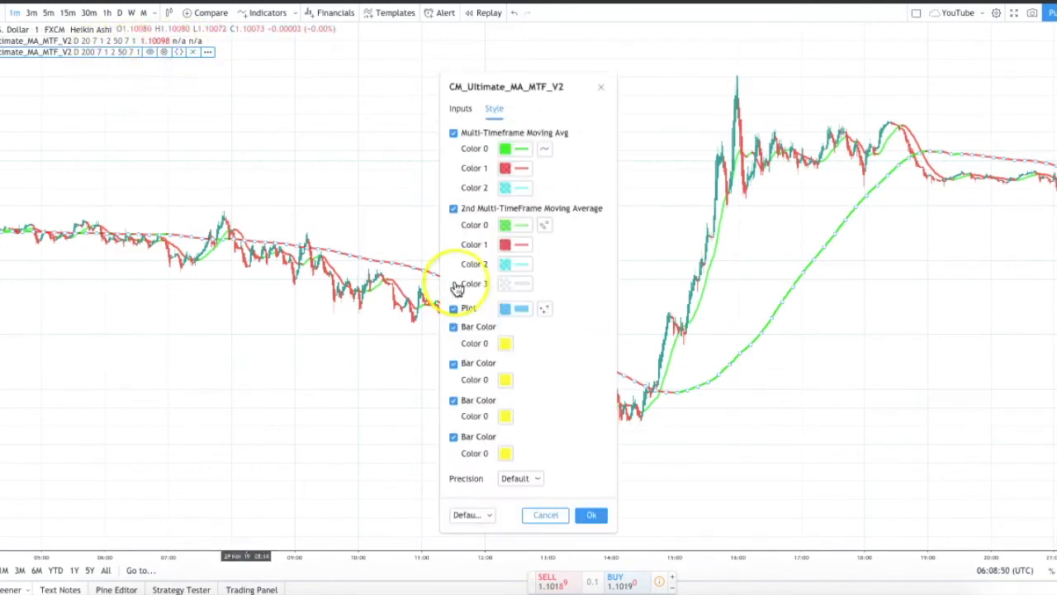
pyautogui.click(529, 170)
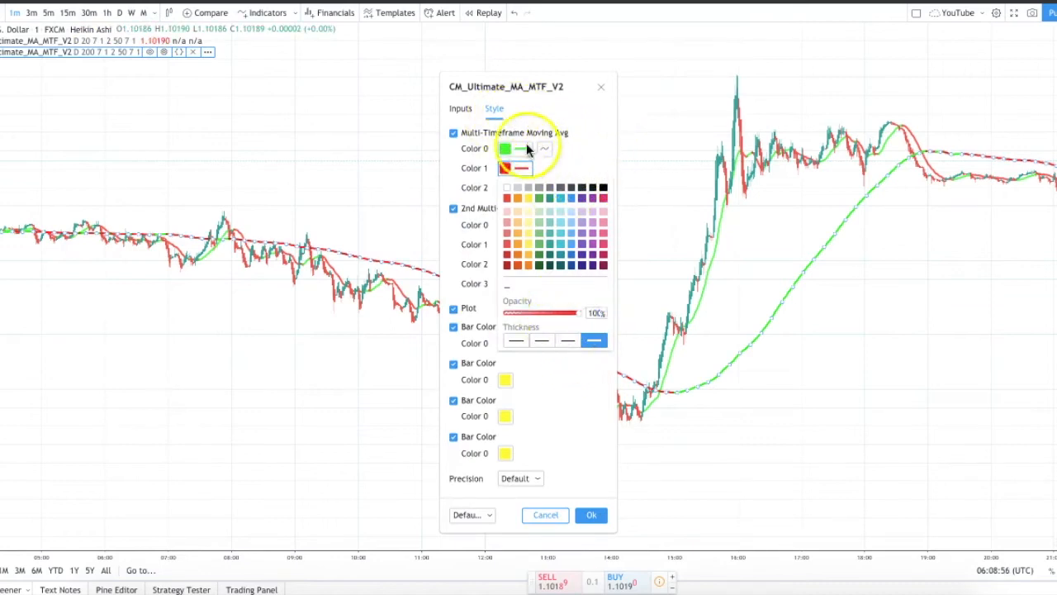
pyautogui.click(509, 151)
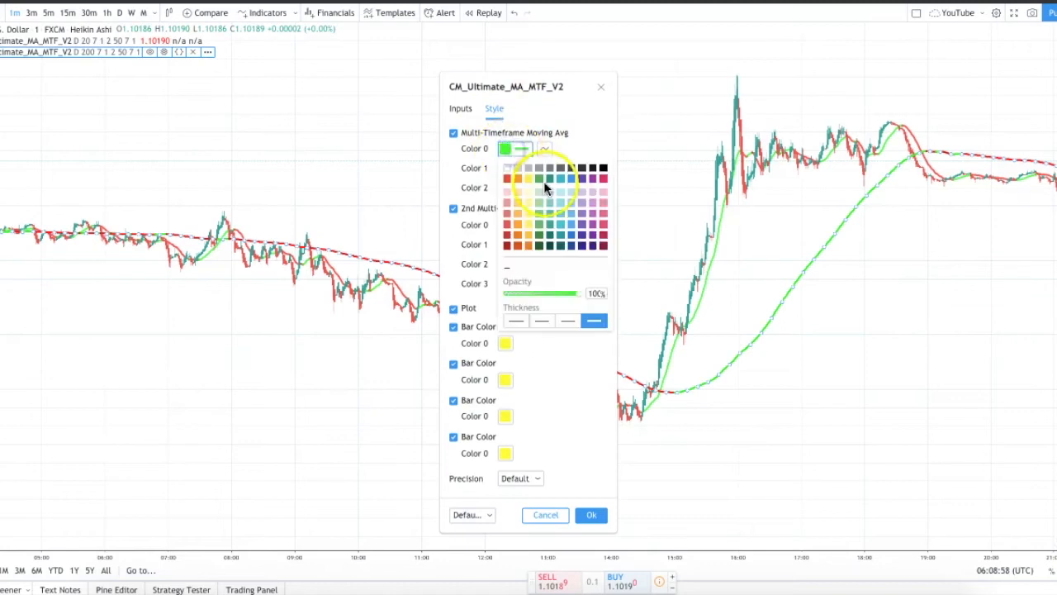
pyautogui.click(540, 180)
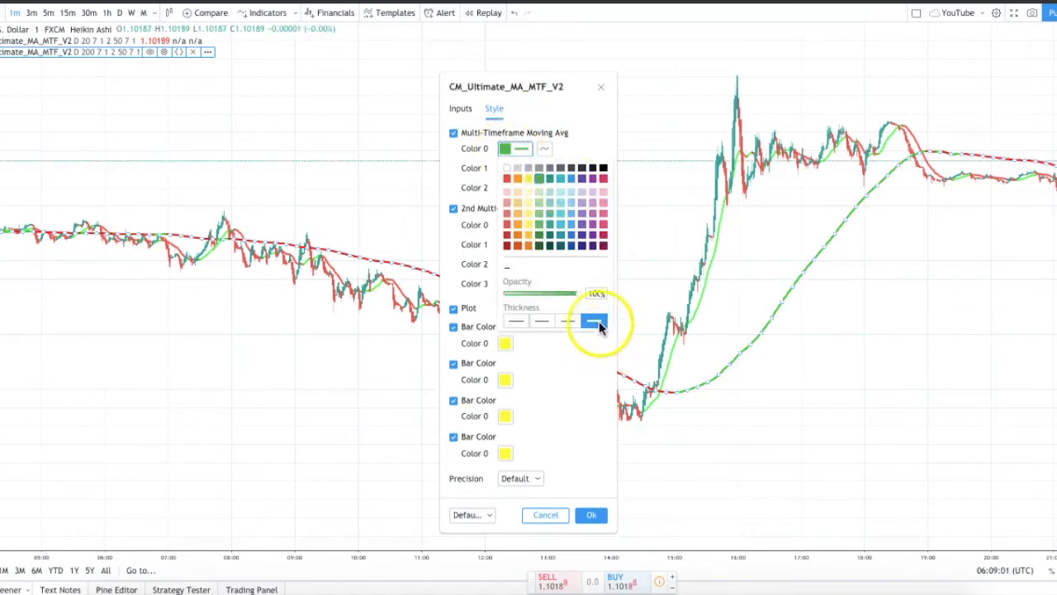
pyautogui.click(536, 120)
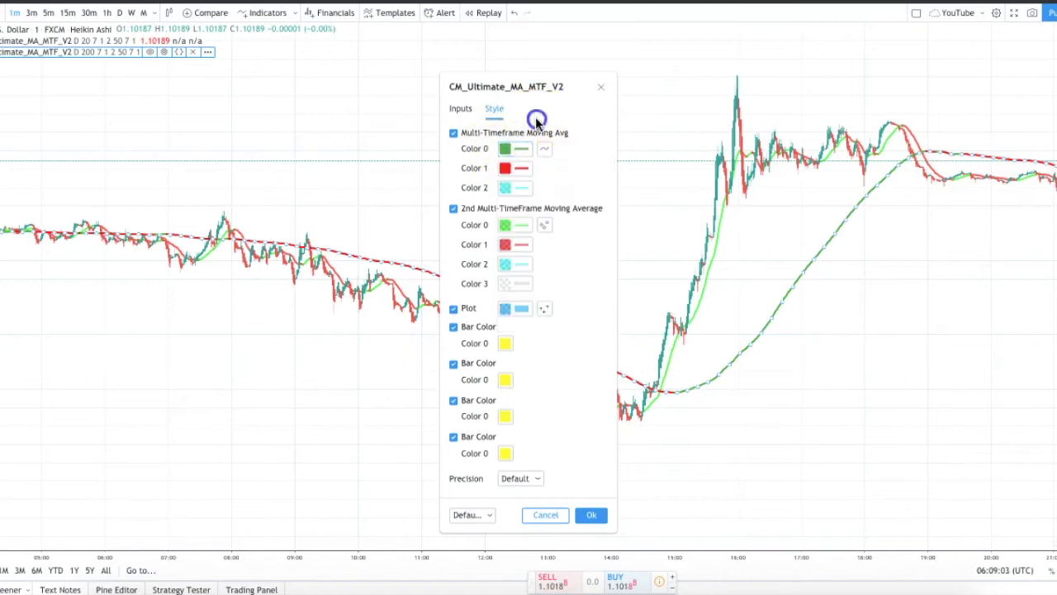
# - Set Color 1 of the 200-period moving average to the palette's standard red and apply the style
pyautogui.click(518, 169)
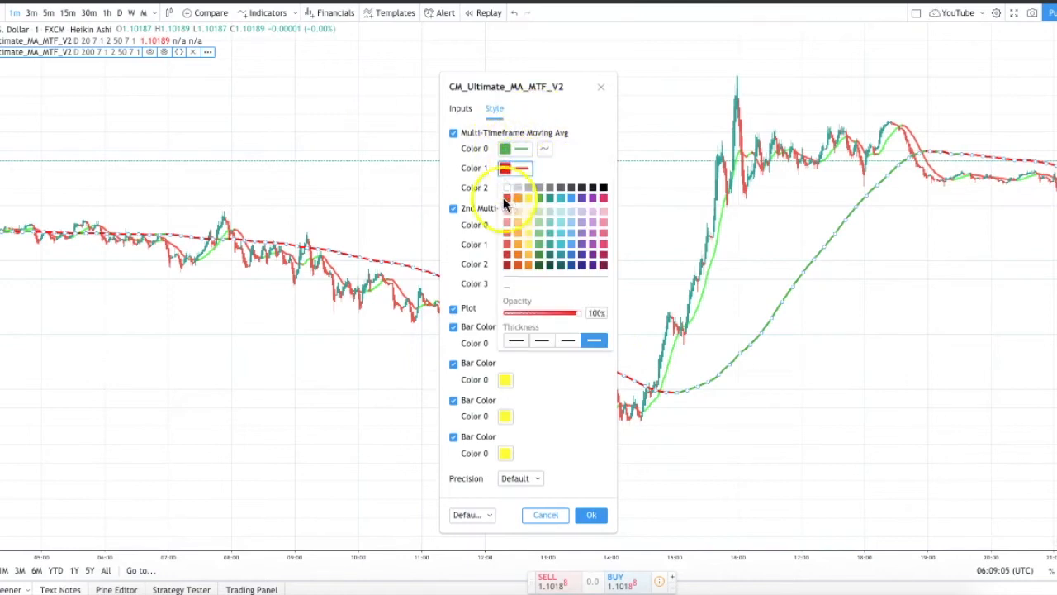
pyautogui.click(504, 148)
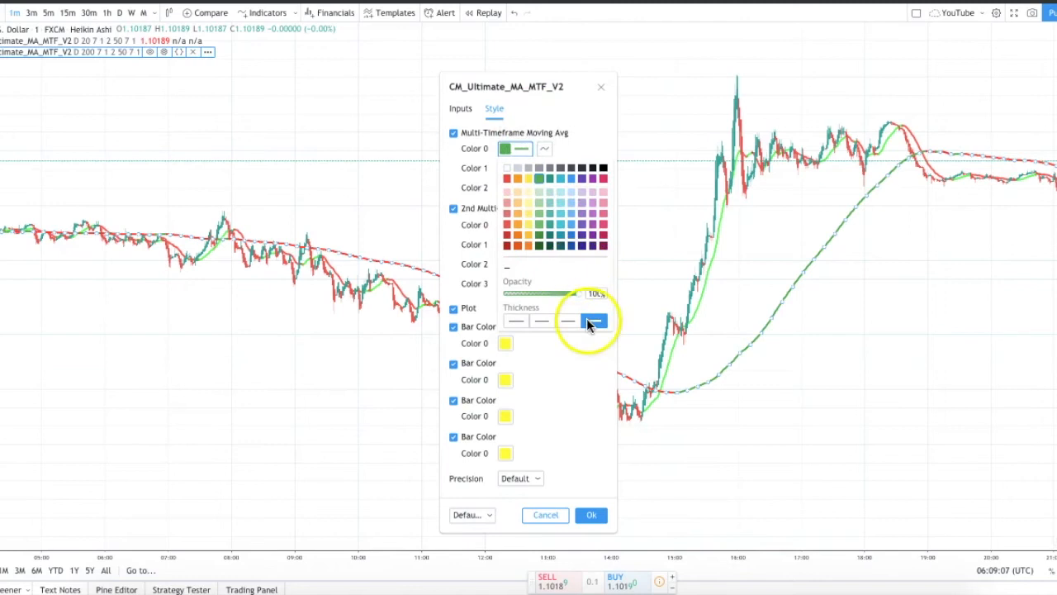
pyautogui.click(522, 169)
pyautogui.click(521, 167)
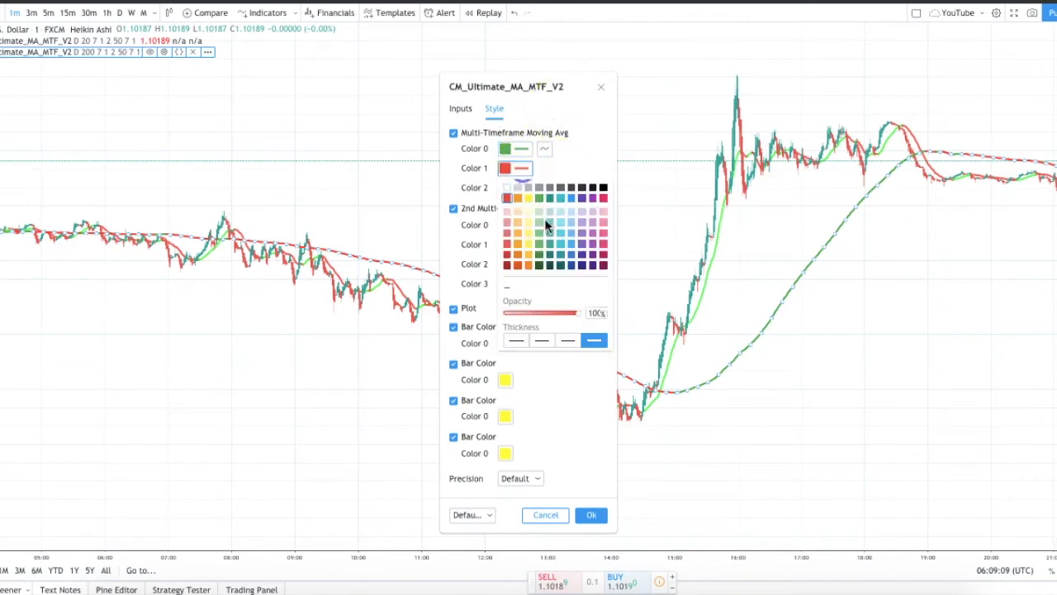
pyautogui.click(592, 515)
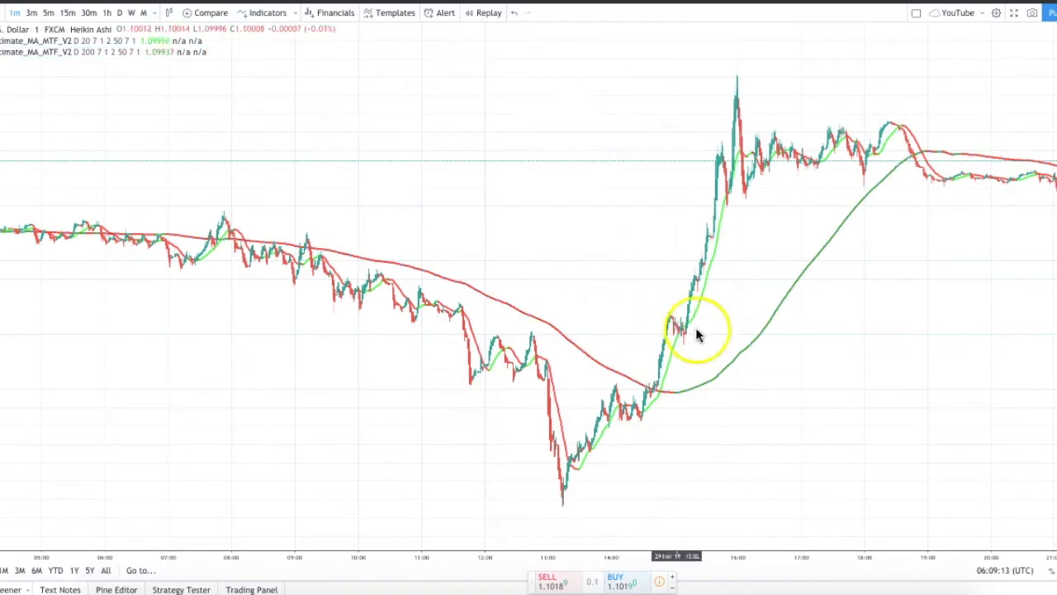
# - Examine both moving averages against price from the 29 November rise through the 2 December session
pyautogui.scroll(-3, 712, 337)
pyautogui.hscroll(3, 617, 337)
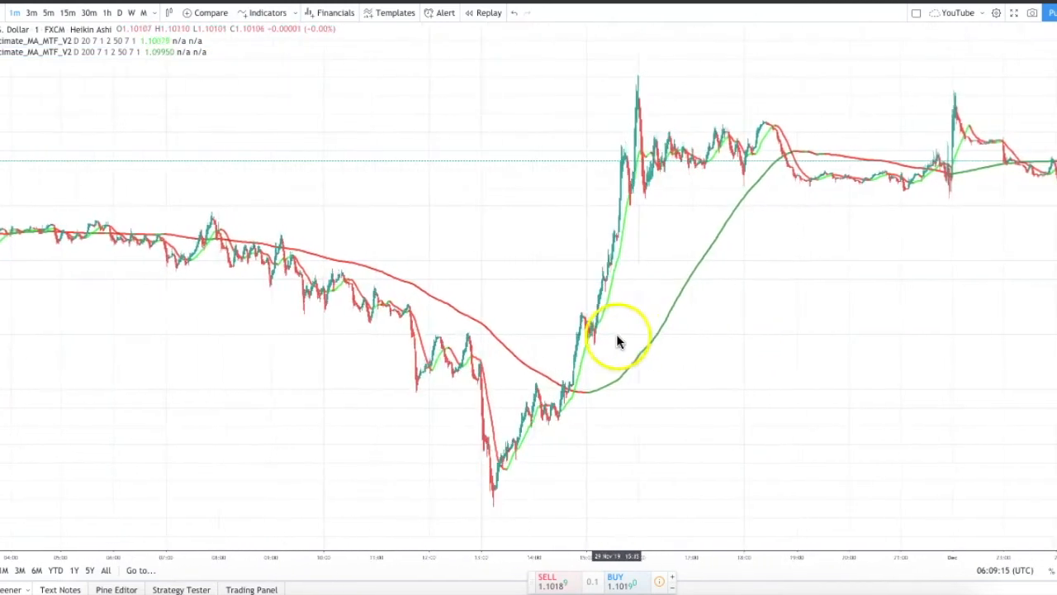
pyautogui.hscroll(4, 607, 333)
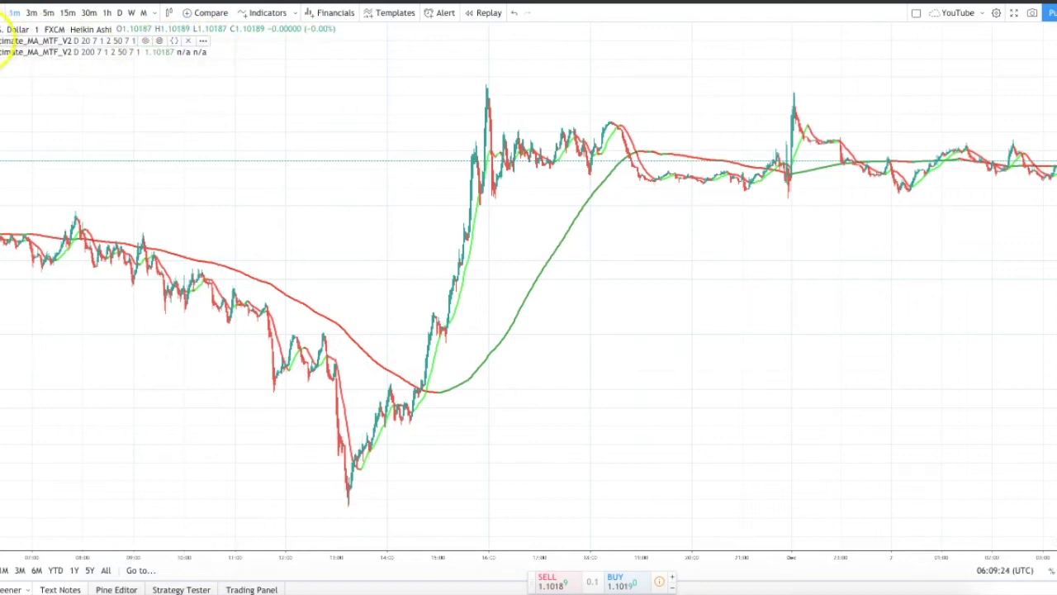
pyautogui.scroll(-2, 284, 149)
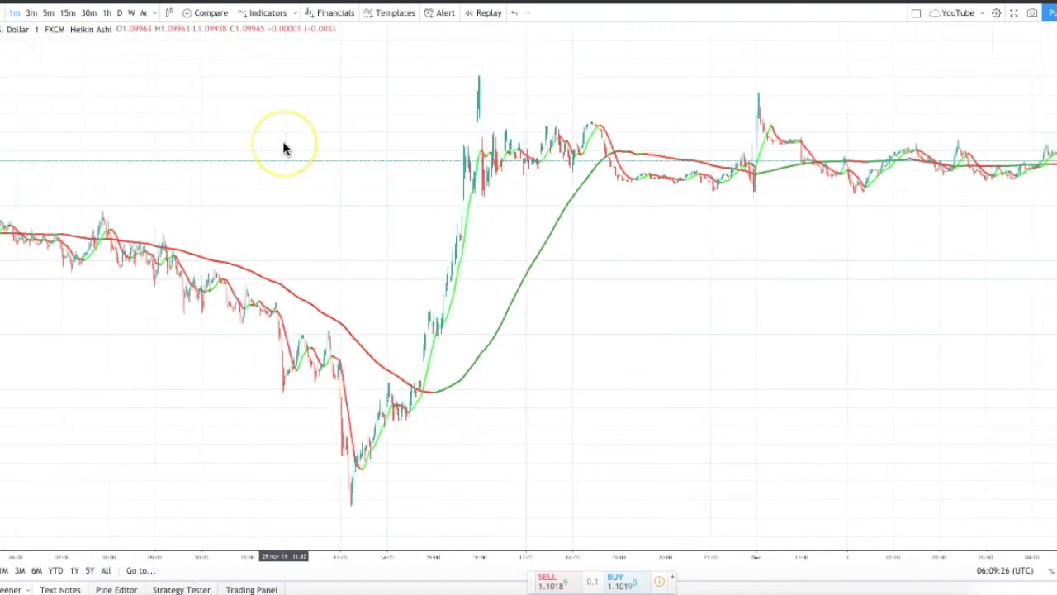
pyautogui.hscroll(10, 283, 149)
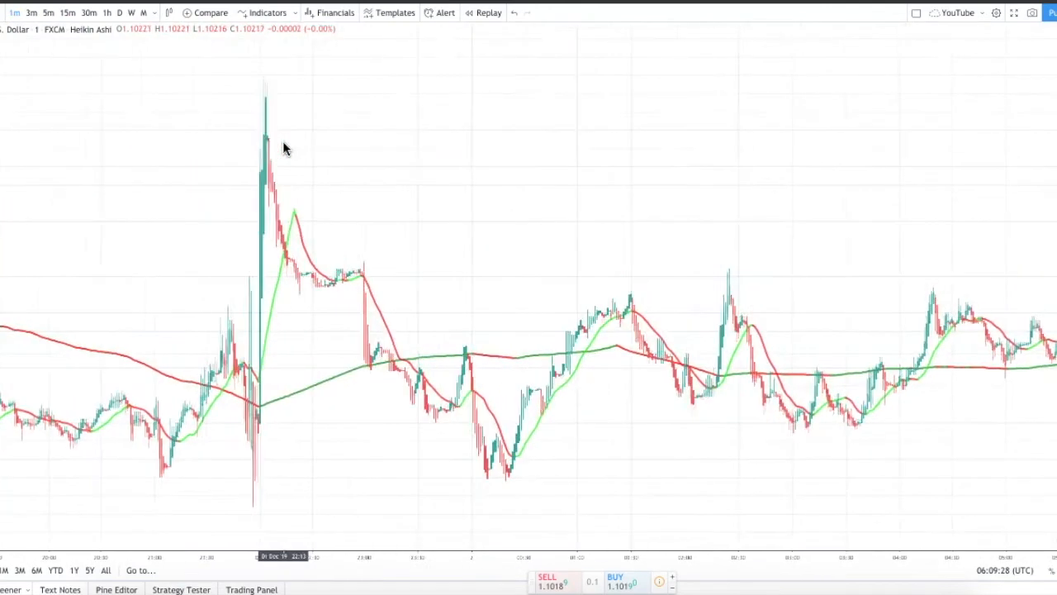
pyautogui.hscroll(-10, 283, 149)
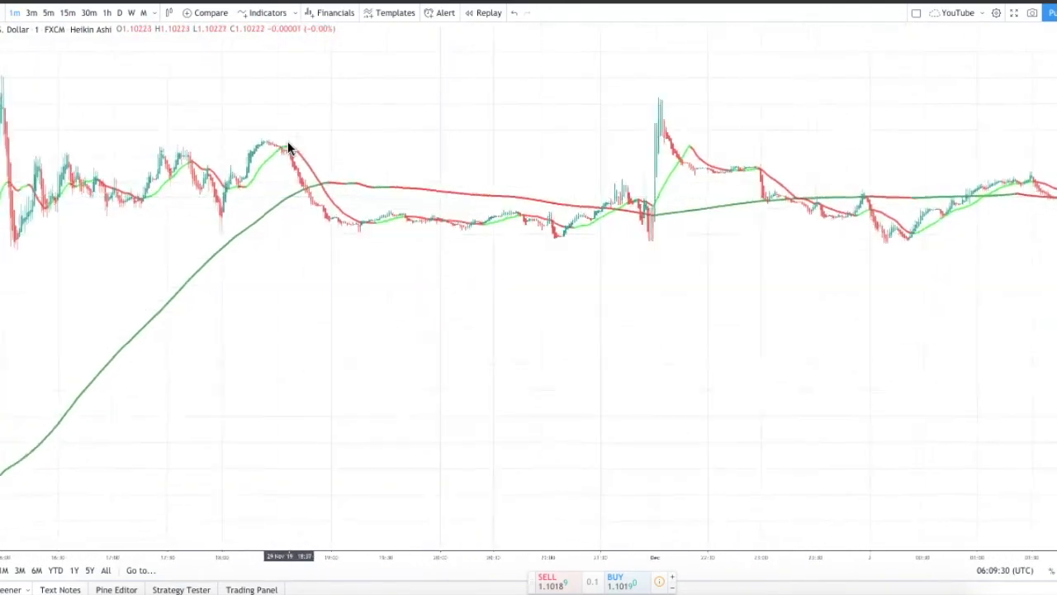
pyautogui.hscroll(-8, 288, 141)
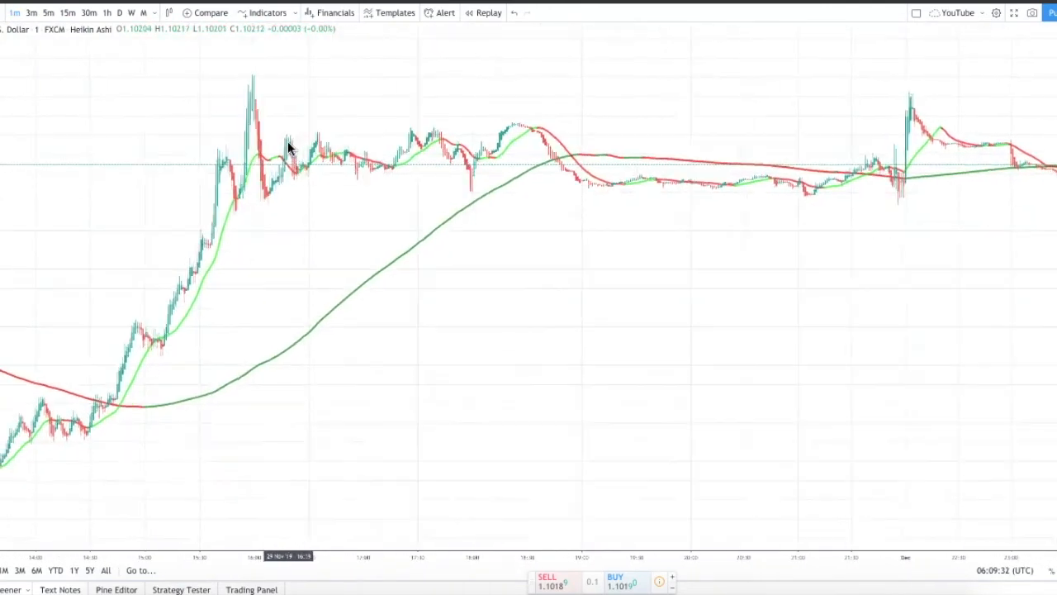
# - Set Color 0 of the 20-period moving average to the palette's standard green at 100% opacity and apply it
pyautogui.click(255, 227)
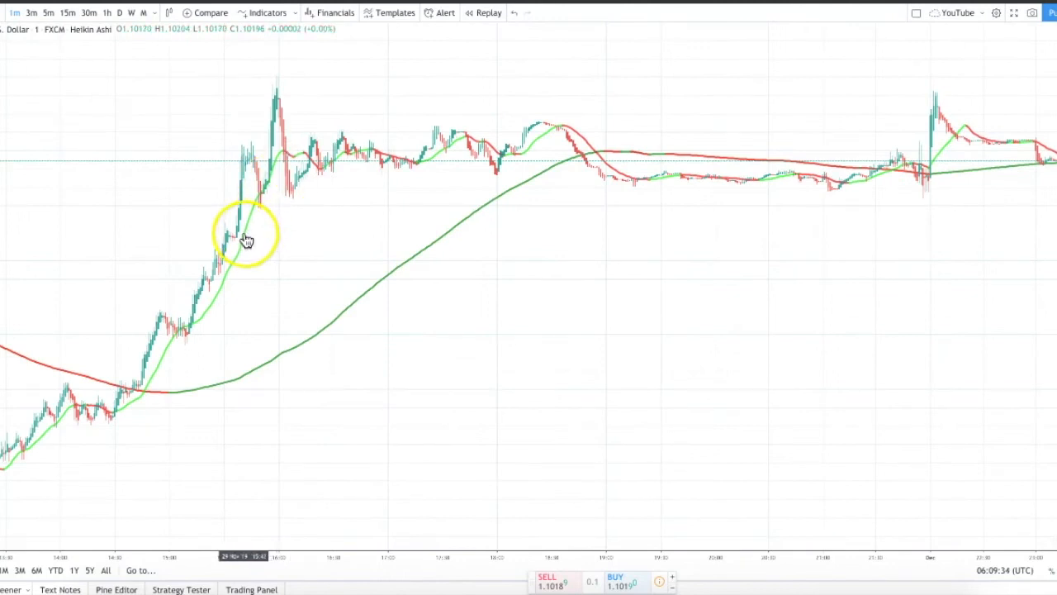
pyautogui.doubleClick(245, 237)
pyautogui.click(514, 148)
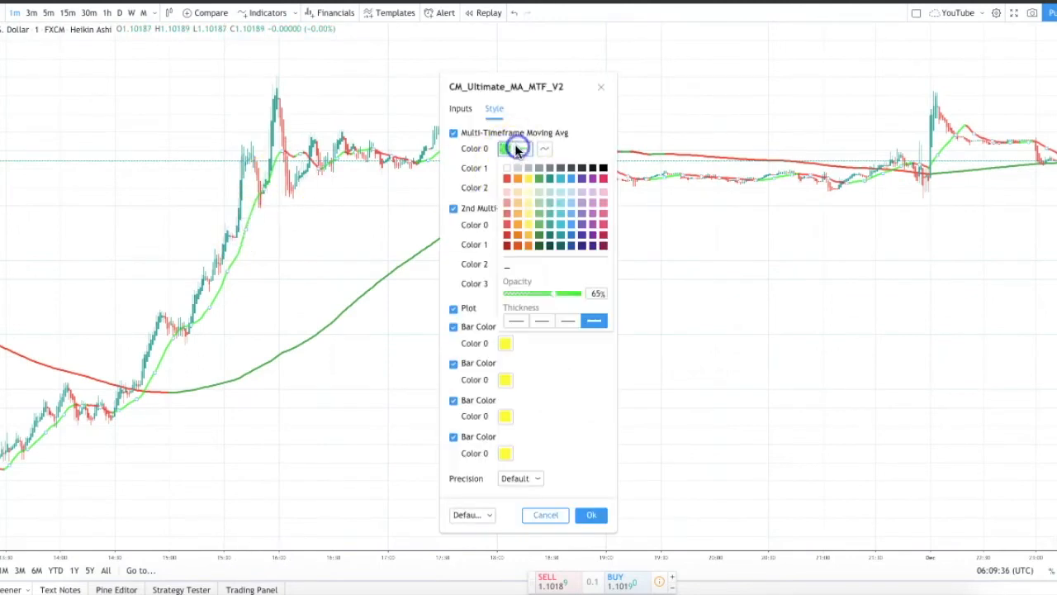
pyautogui.click(539, 178)
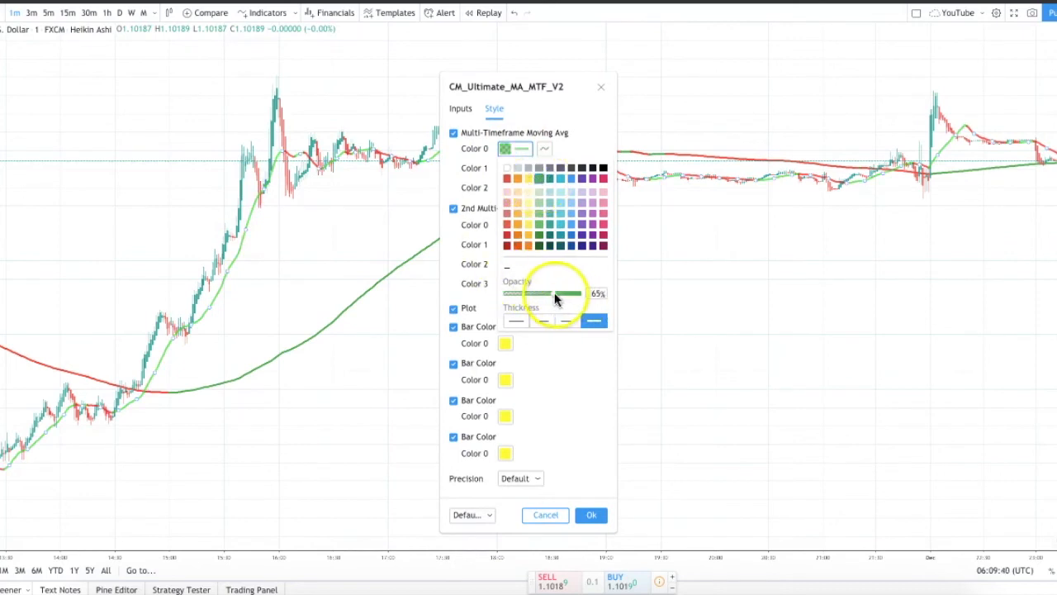
pyautogui.moveTo(555, 297); pyautogui.dragTo(602, 293)
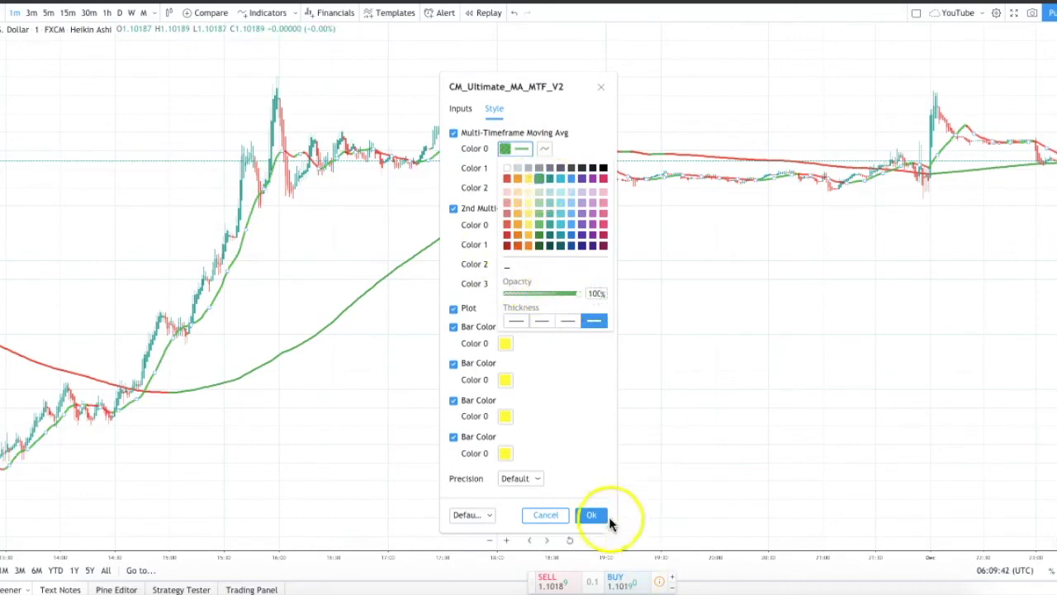
pyautogui.click(597, 516)
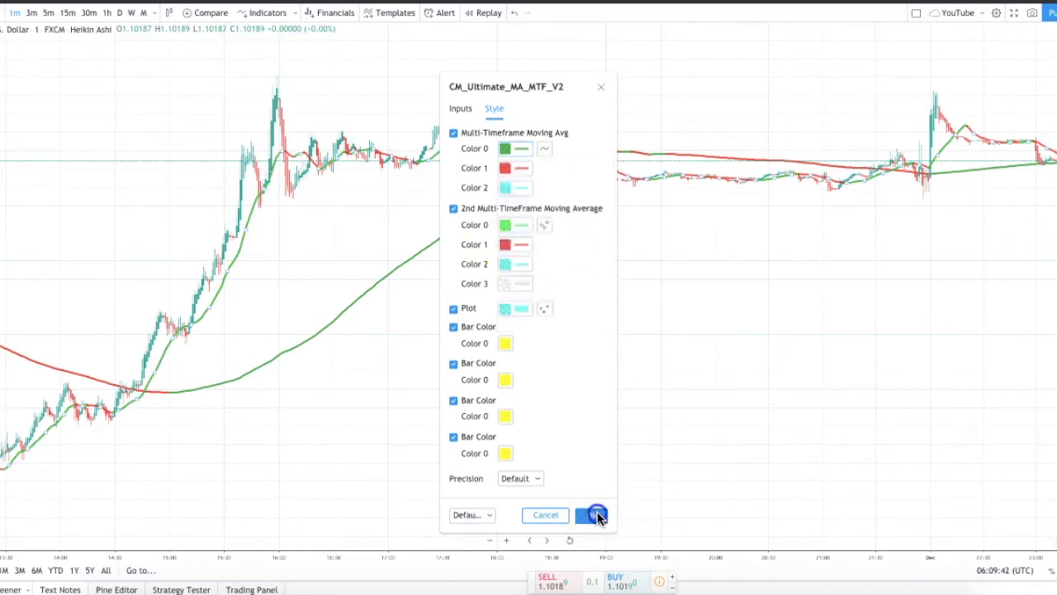
# - Set Color 1 of the 20-period moving average to the palette's standard red and apply the style
pyautogui.doubleClick(249, 220)
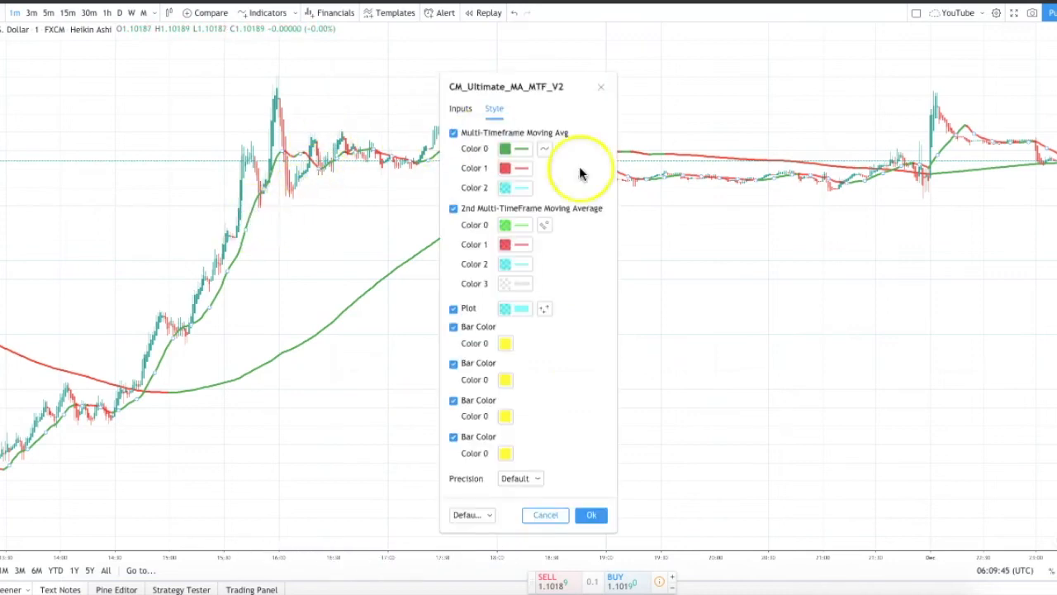
pyautogui.click(513, 169)
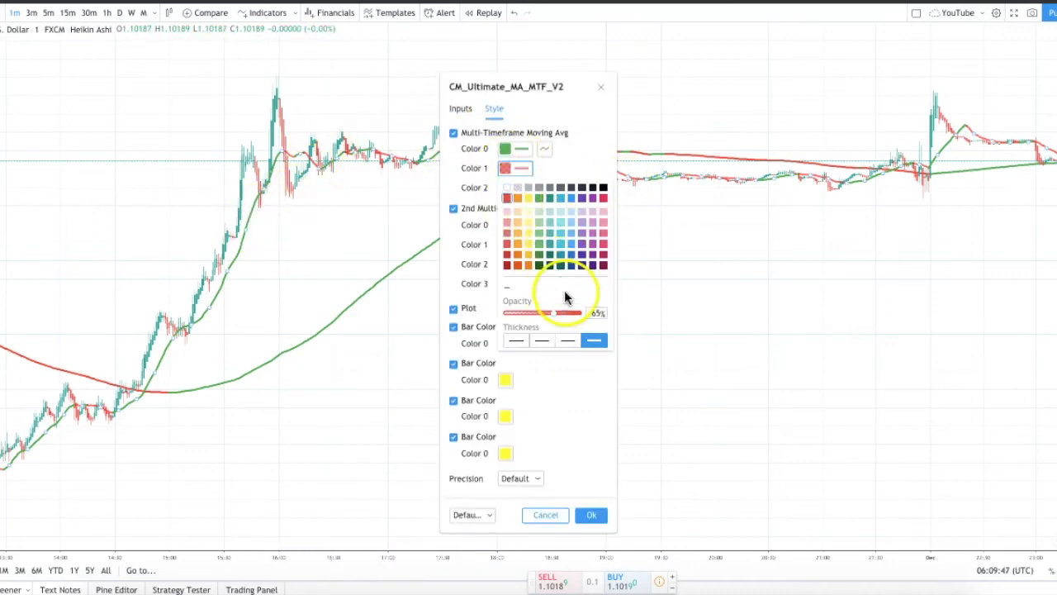
pyautogui.click(593, 515)
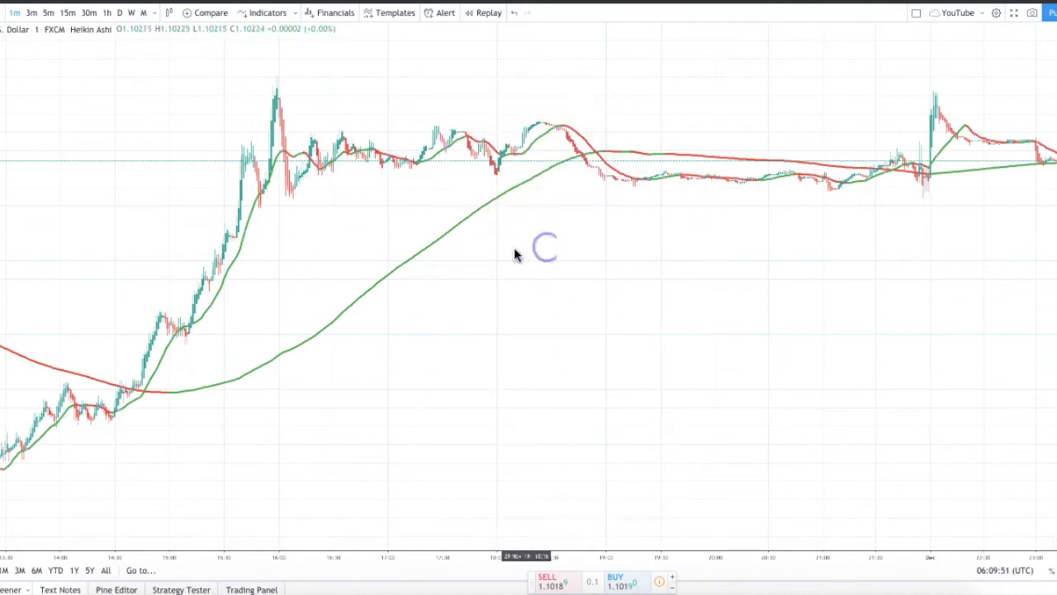
# - Examine how price and the 20-period average move relative to the 200-period average through the downtrend, the rise and the sideways stretch
pyautogui.hscroll(-3, 358, 244)
pyautogui.hscroll(-2, 358, 244)
pyautogui.scroll(-5, 358, 243)
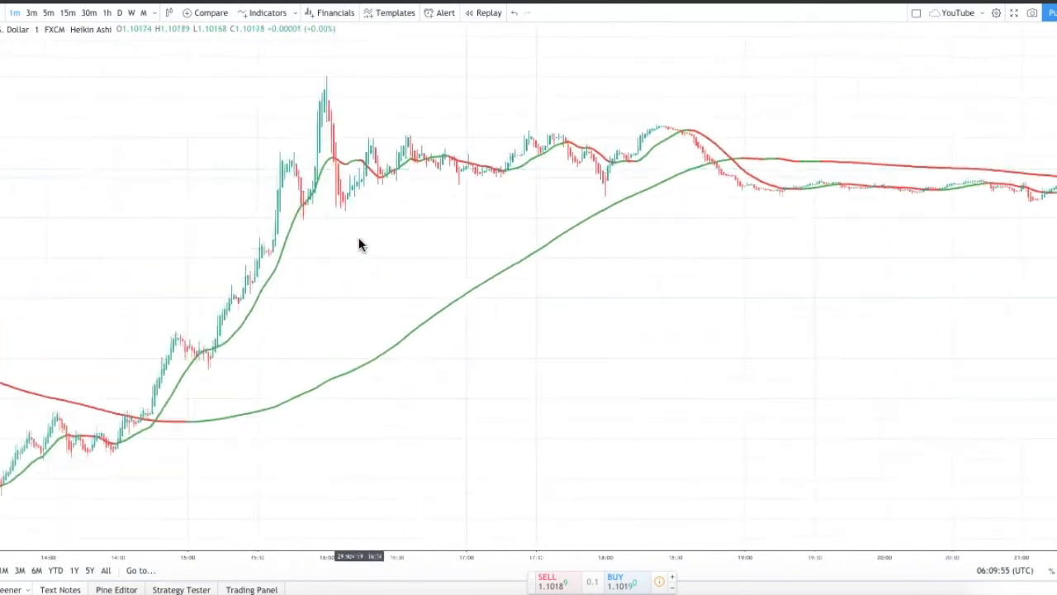
pyautogui.scroll(-5, 358, 244)
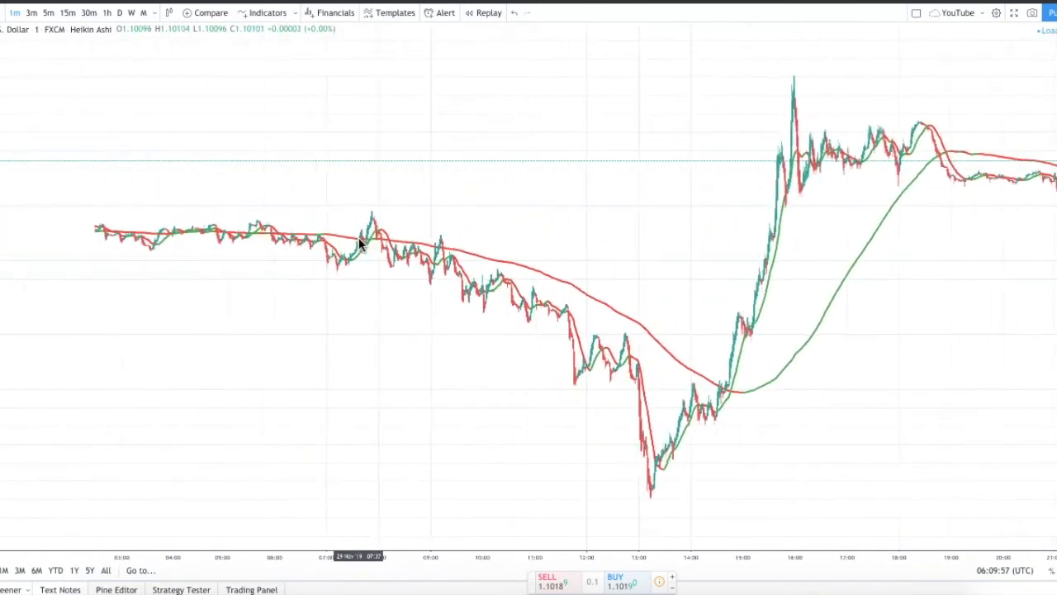
pyautogui.click(514, 223)
pyautogui.scroll(-2, 496, 220)
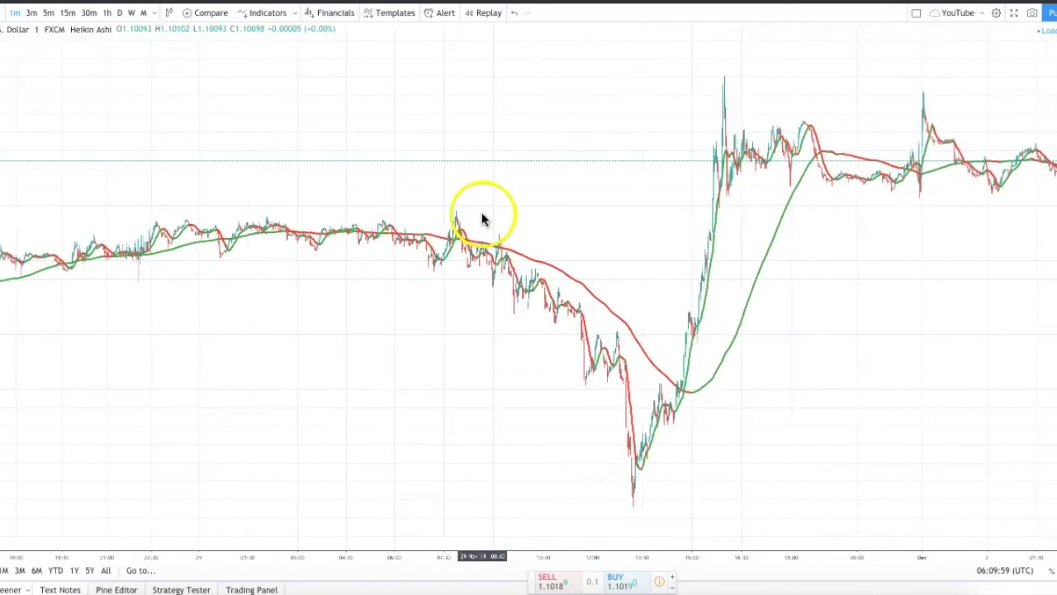
pyautogui.hscroll(6, 516, 217)
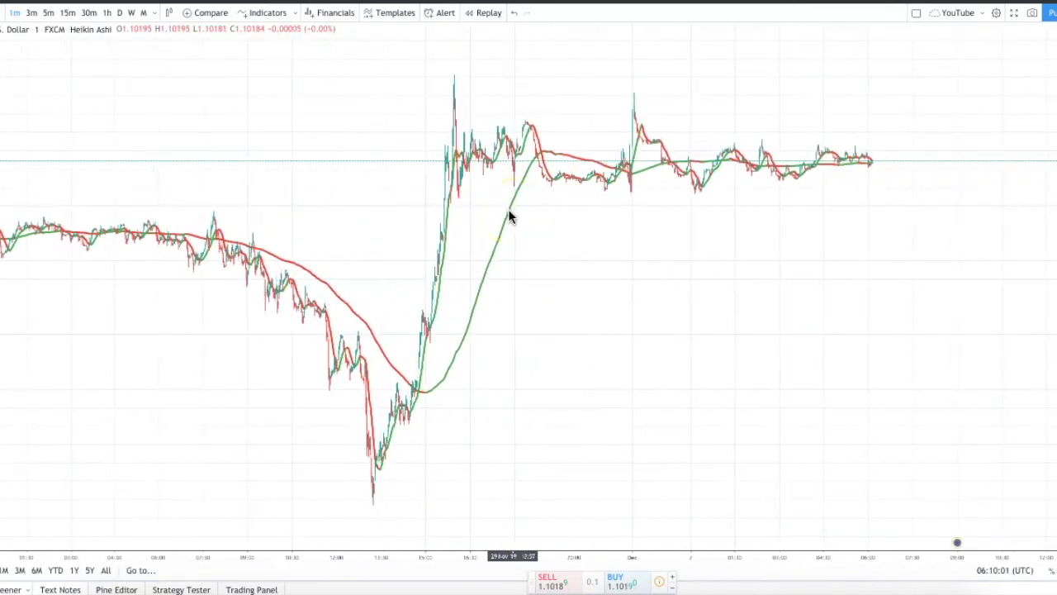
pyautogui.scroll(-1, 510, 217)
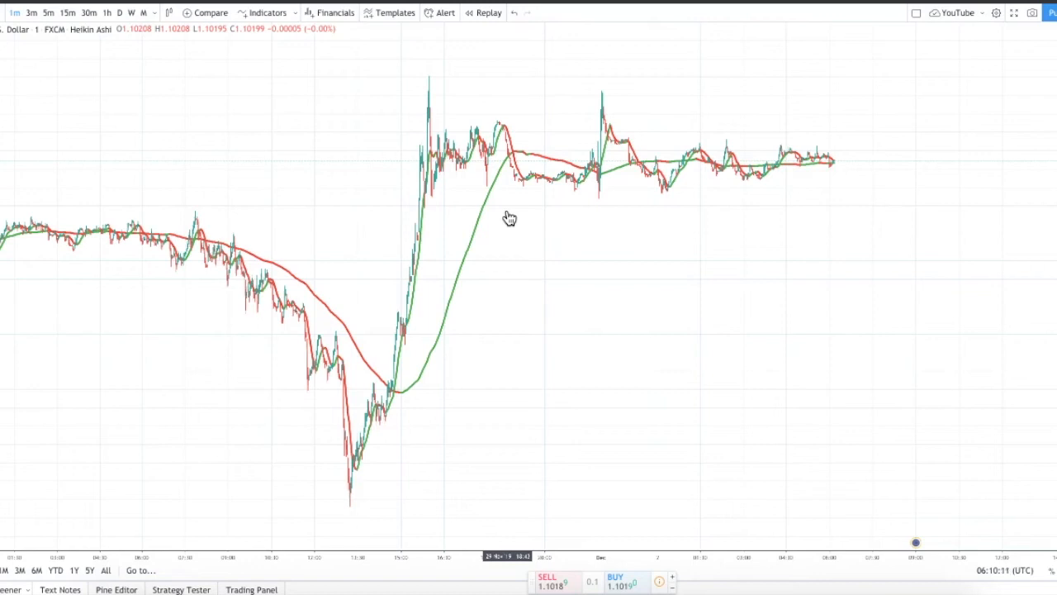
pyautogui.moveTo(510, 217); pyautogui.dragTo(372, 241)
pyautogui.scroll(2, 372, 235)
pyautogui.hscroll(-5, 371, 236)
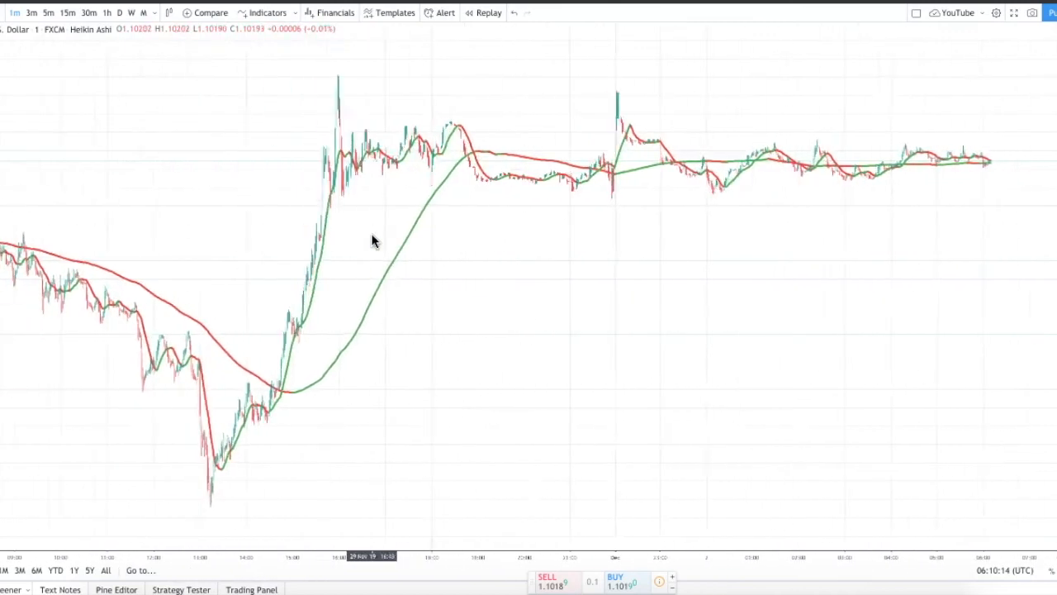
pyautogui.hscroll(-3, 372, 240)
pyautogui.scroll(3, 371, 240)
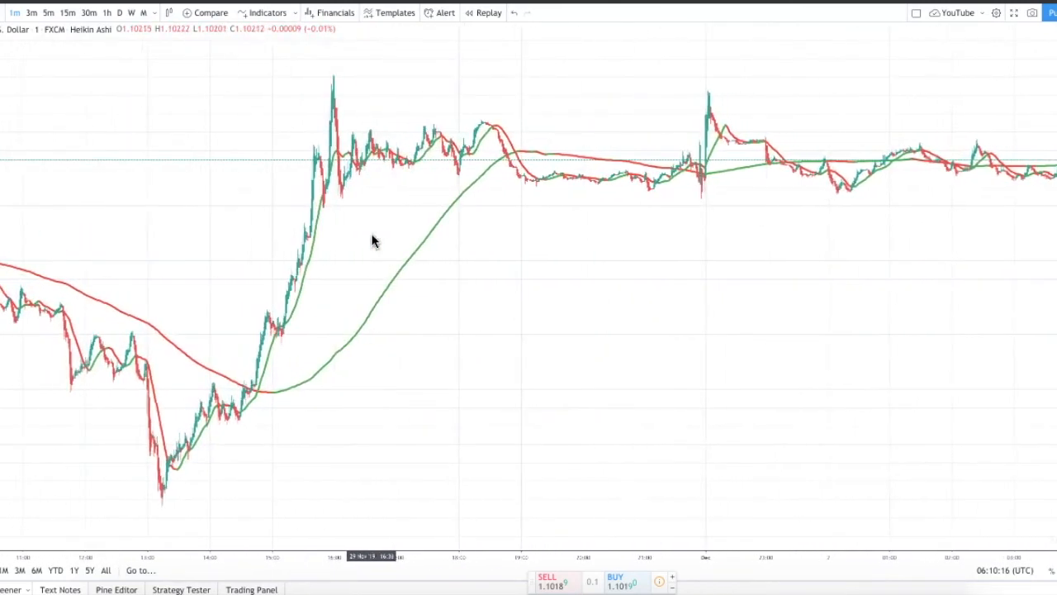
pyautogui.scroll(-1, 372, 241)
pyautogui.hscroll(-8, 372, 240)
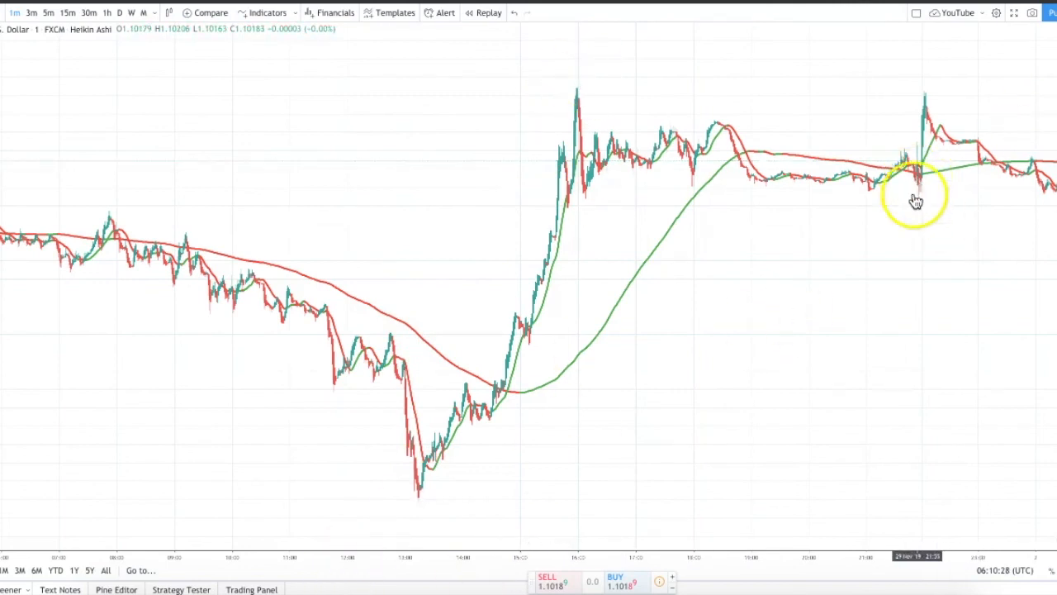
pyautogui.hscroll(-4, 425, 324)
pyautogui.scroll(-1, 682, 303)
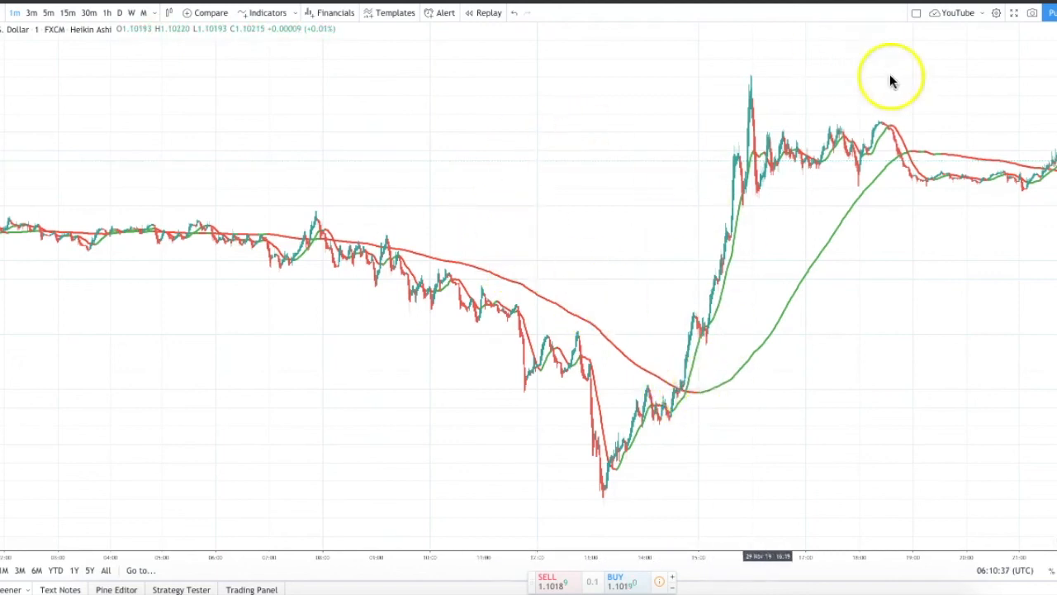
pyautogui.hscroll(1, 899, 134)
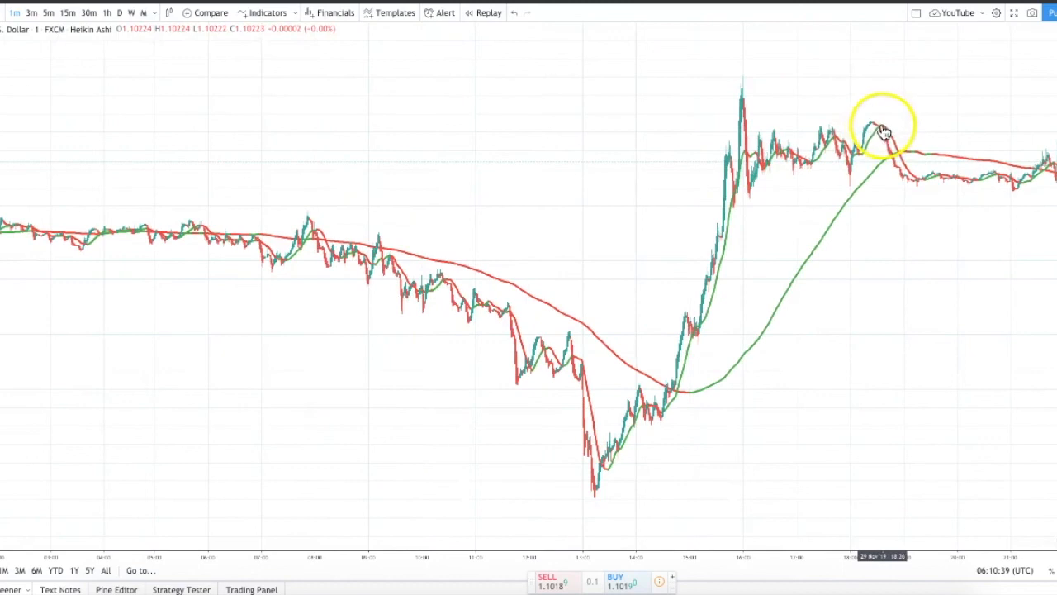
pyautogui.hscroll(-3, 479, 170)
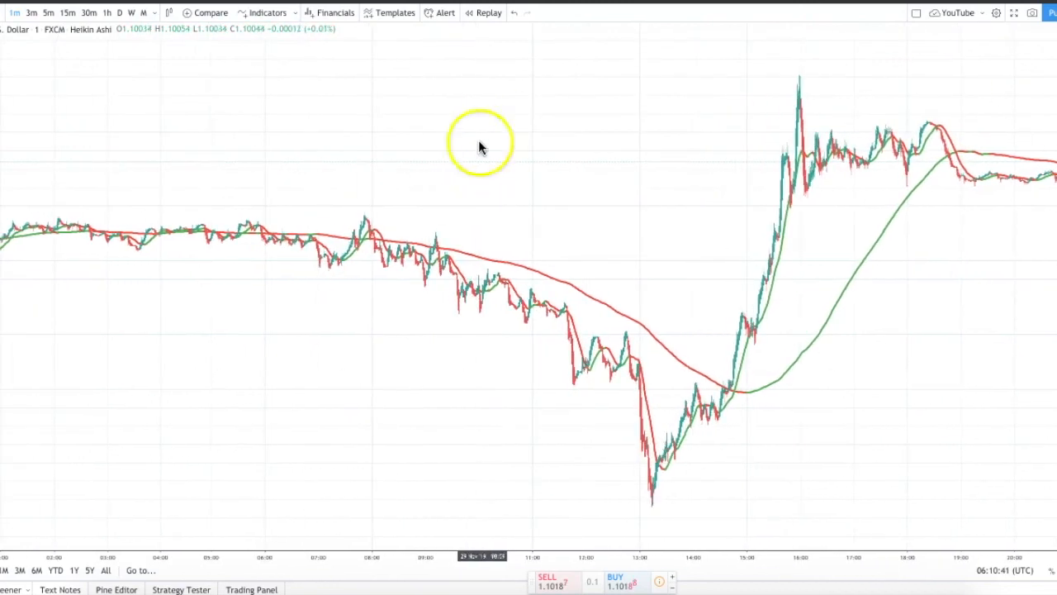